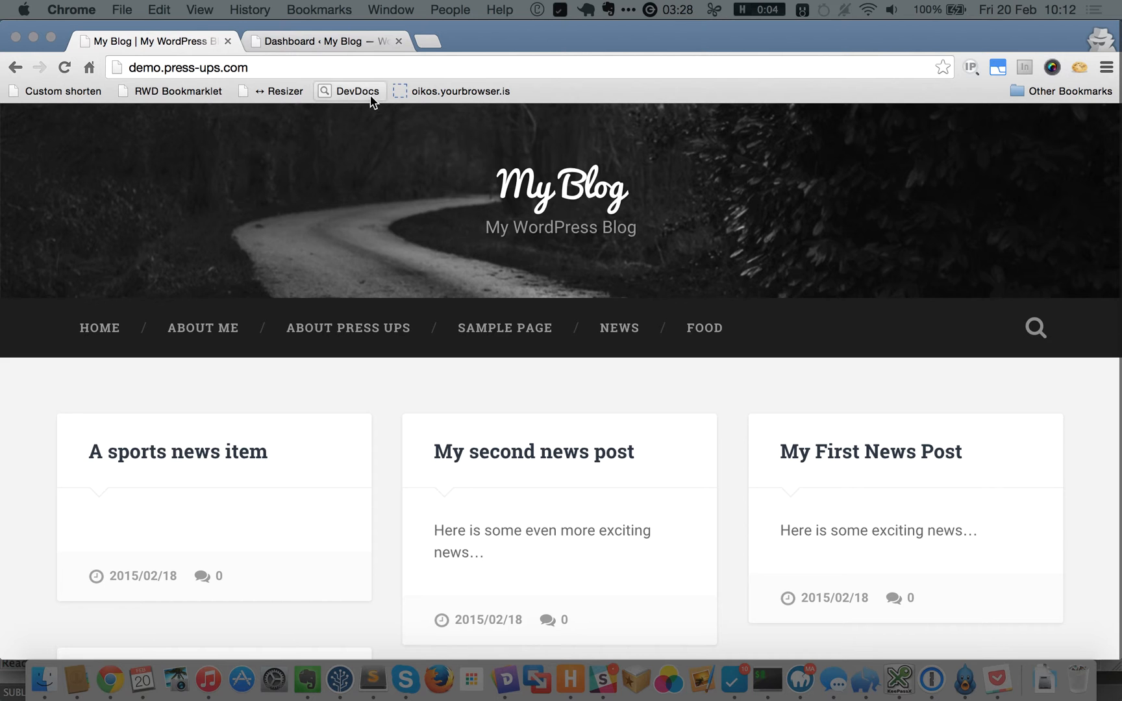
# Log out of the demo user from the Dashboard's Howdy menu.
pyautogui.click(318, 40)
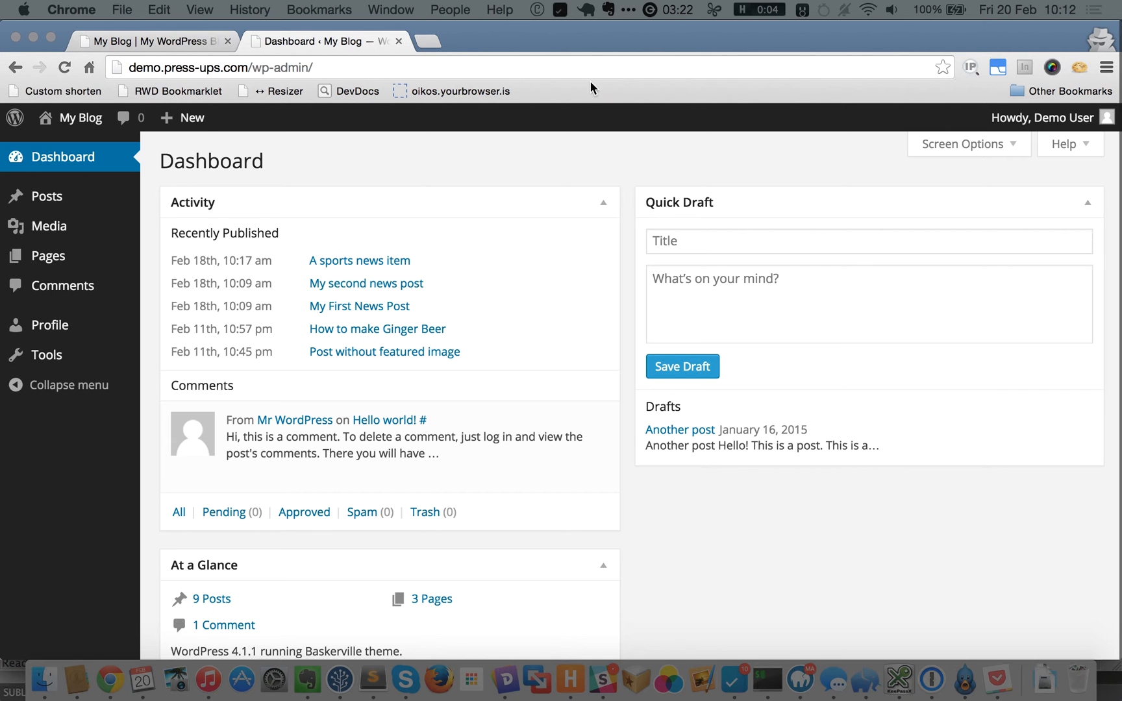
pyautogui.moveTo(1013, 118)
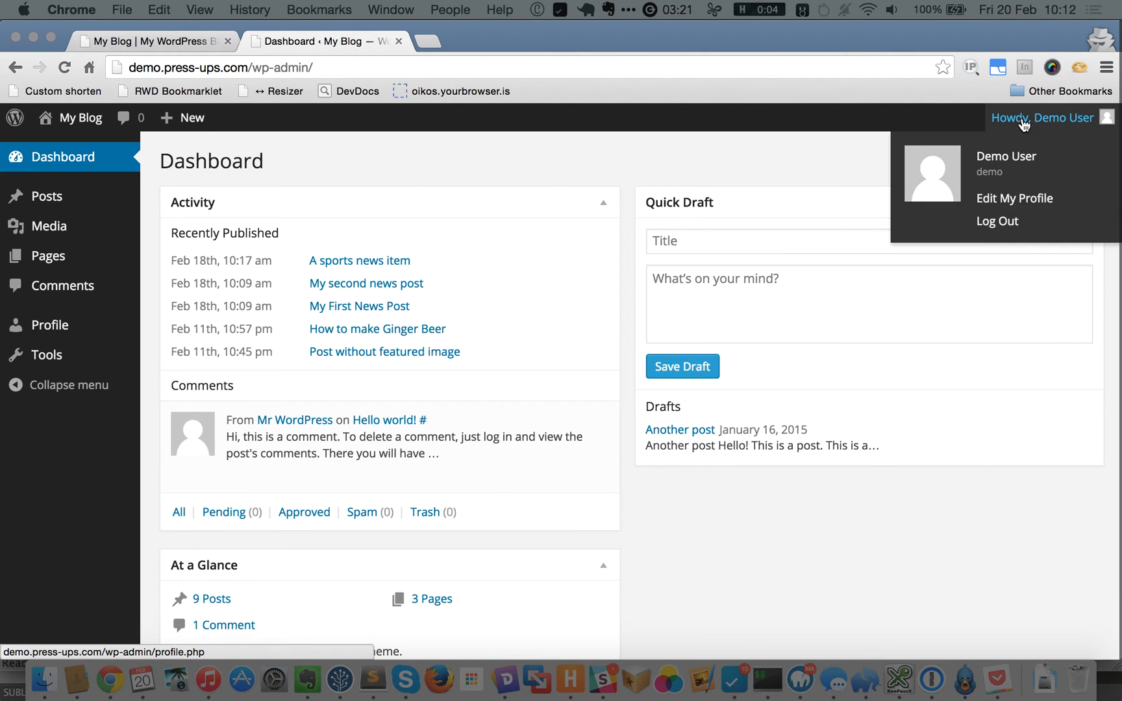
pyautogui.click(997, 223)
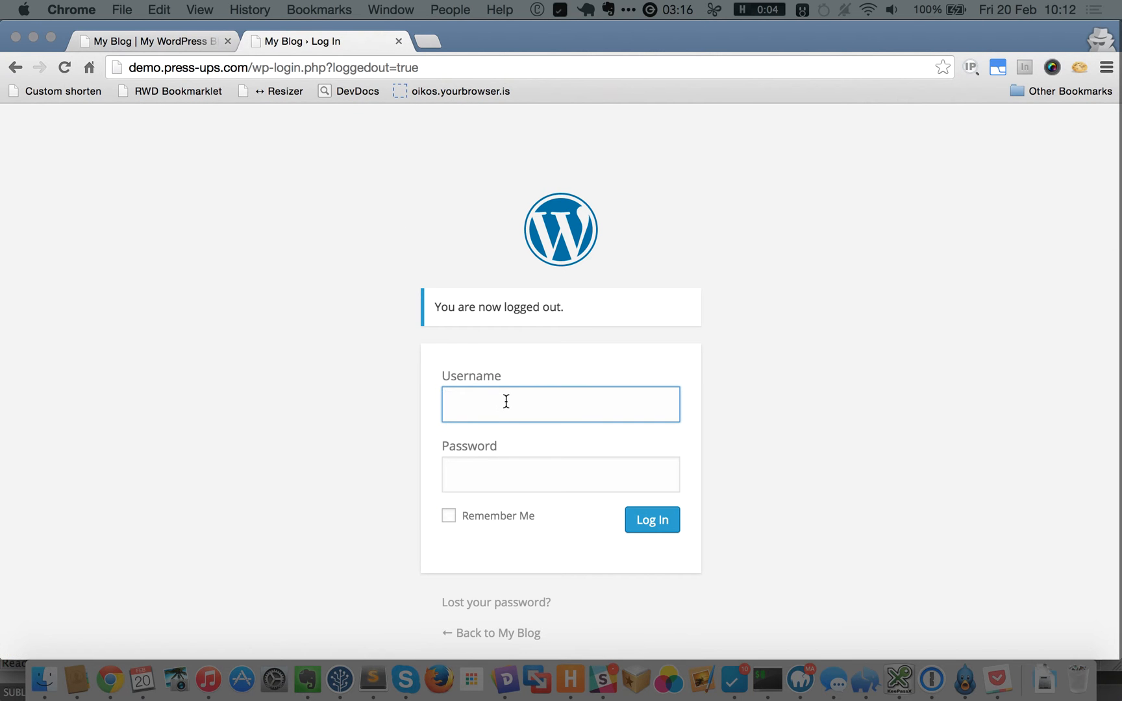
# Log back in with the admin username and the password saved in 1Password.
pyautogui.write('pressups_admin')
pyautogui.press('Tab')
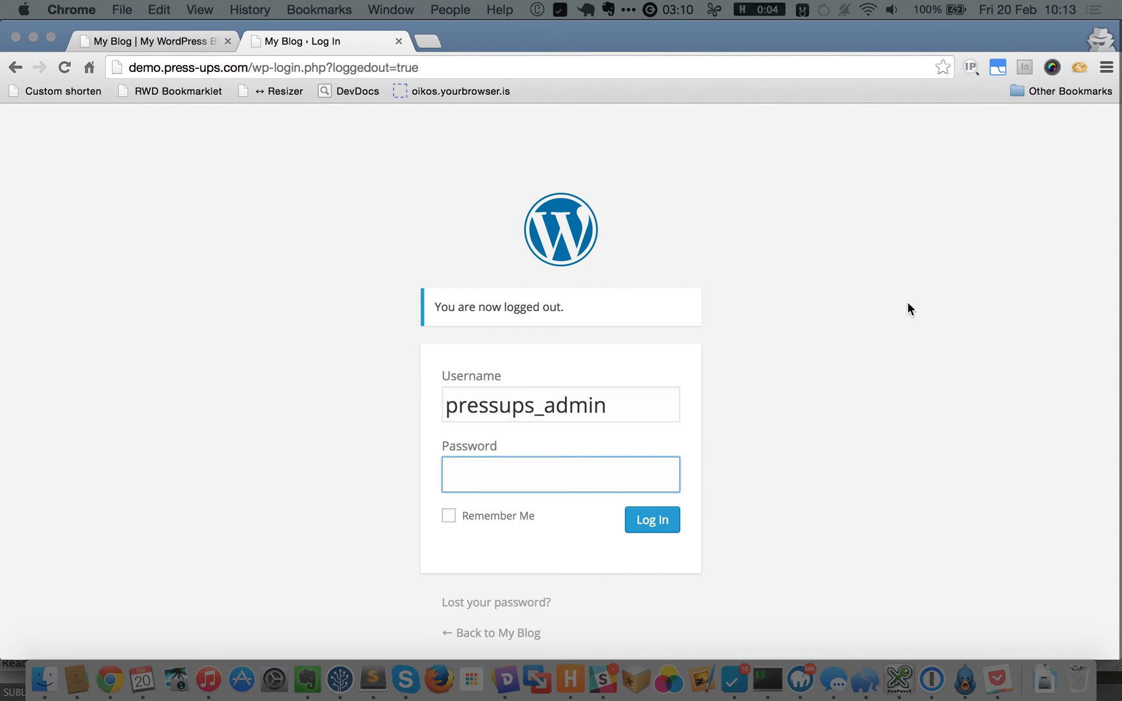
pyautogui.press('alt+super+backslash')
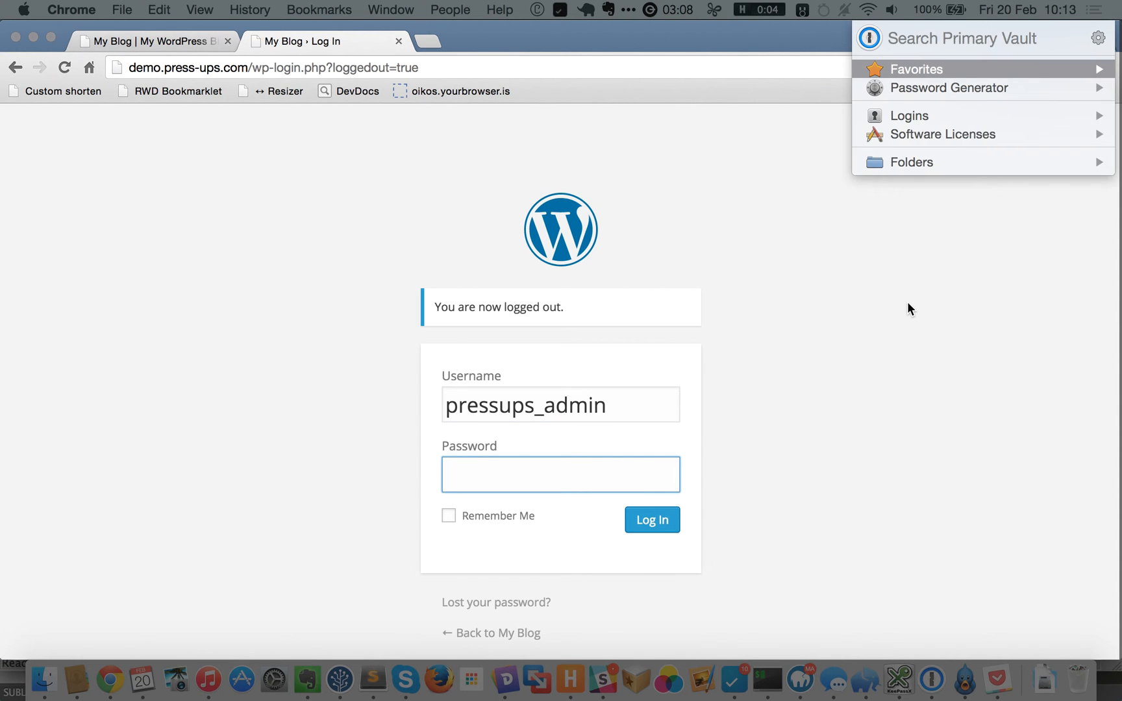
pyautogui.write('press')
pyautogui.press('Down')
pyautogui.press('Down')
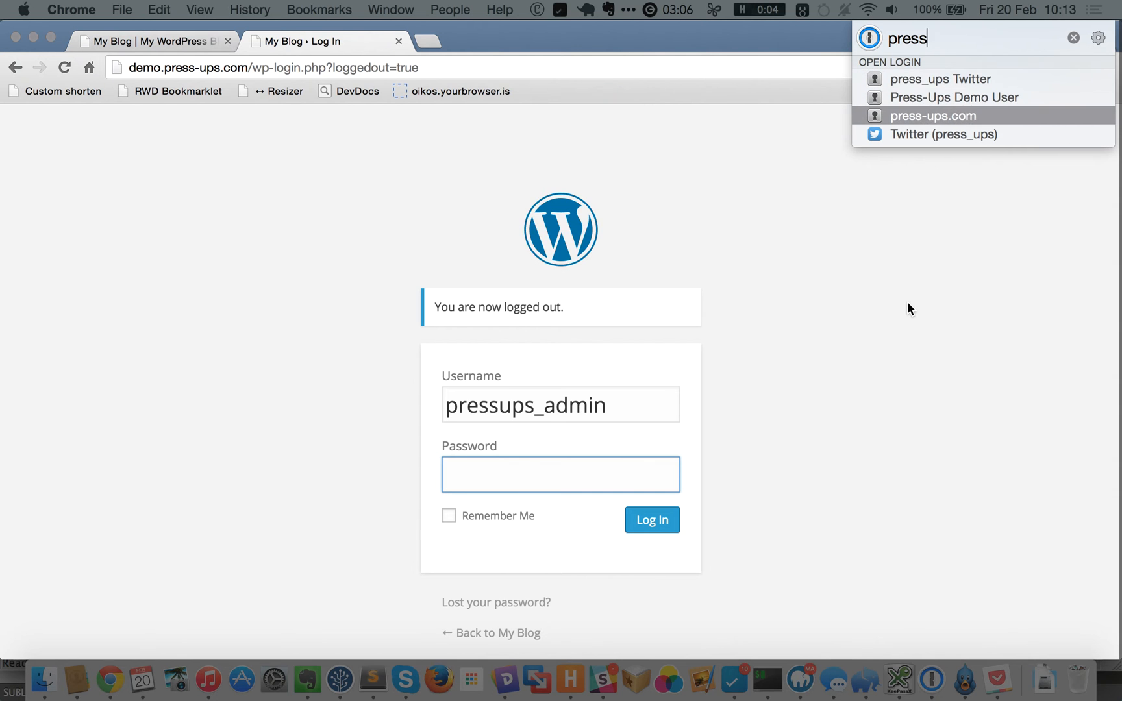
pyautogui.press('Right')
pyautogui.press('Return')
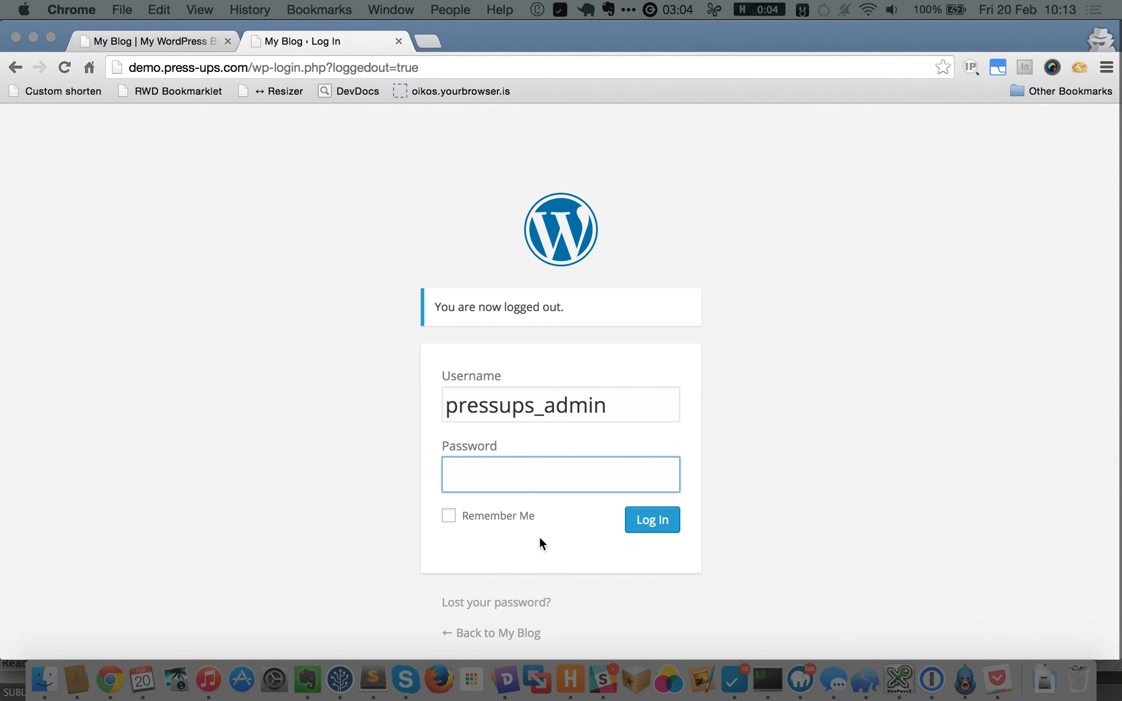
pyautogui.press('super+v')
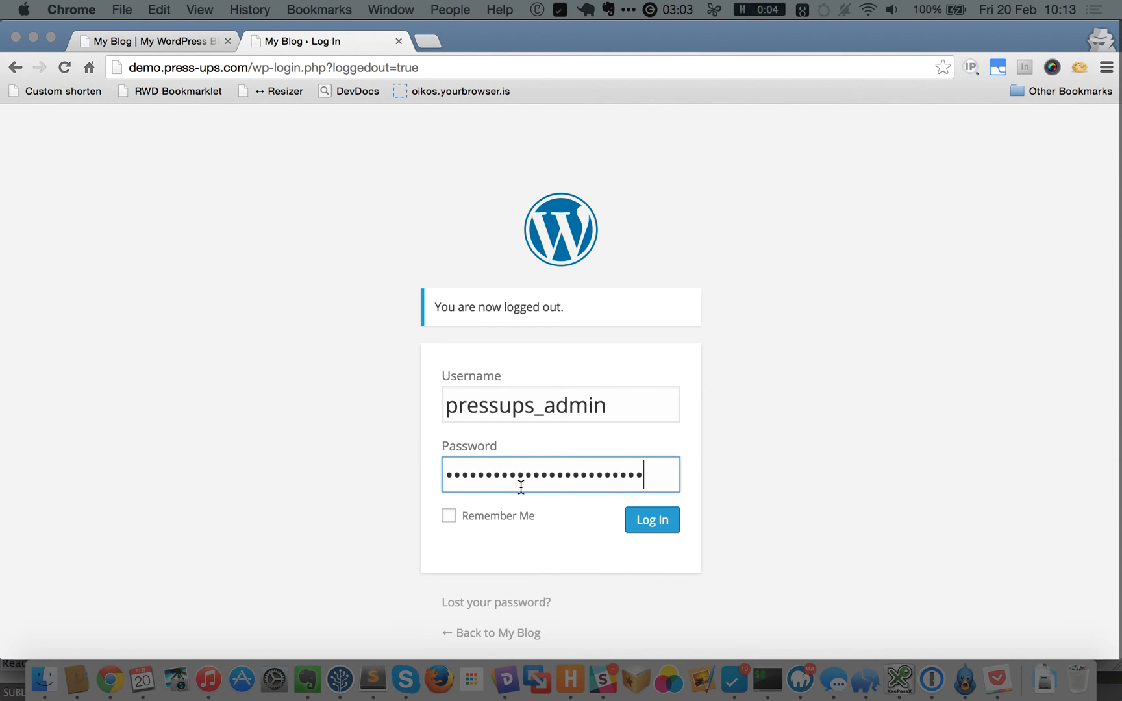
pyautogui.click(646, 521)
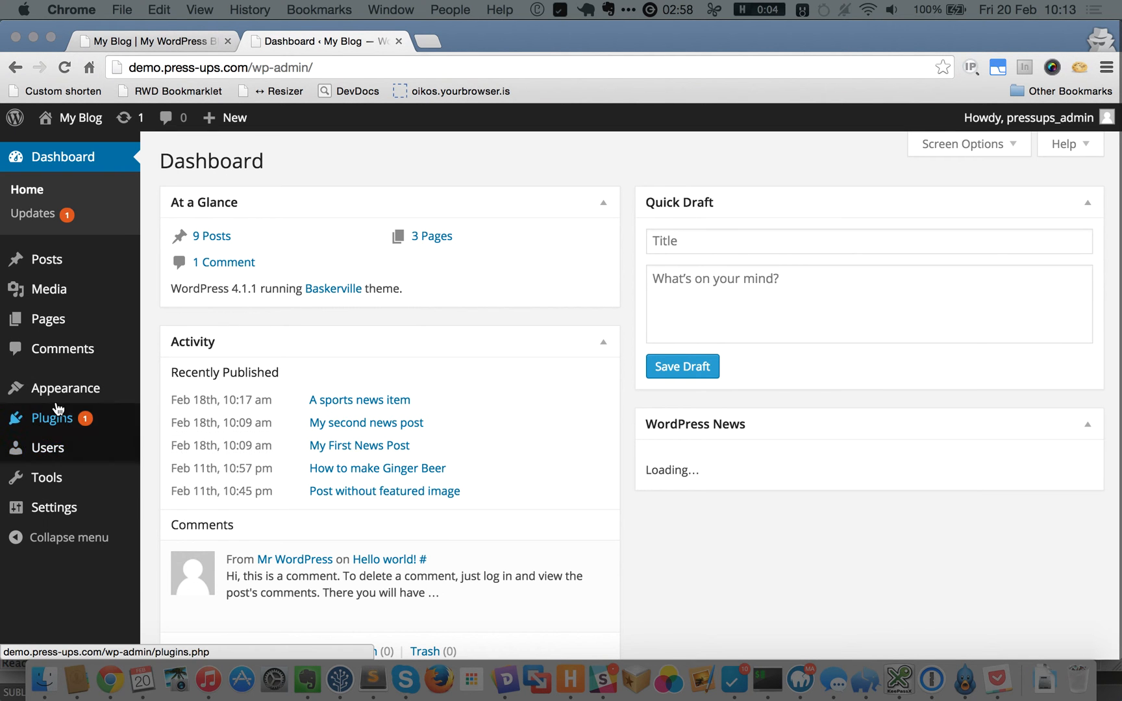
# Open Appearance > Menus to view Menu 1, ticking and unticking About Press Ups.
pyautogui.moveTo(26, 395)
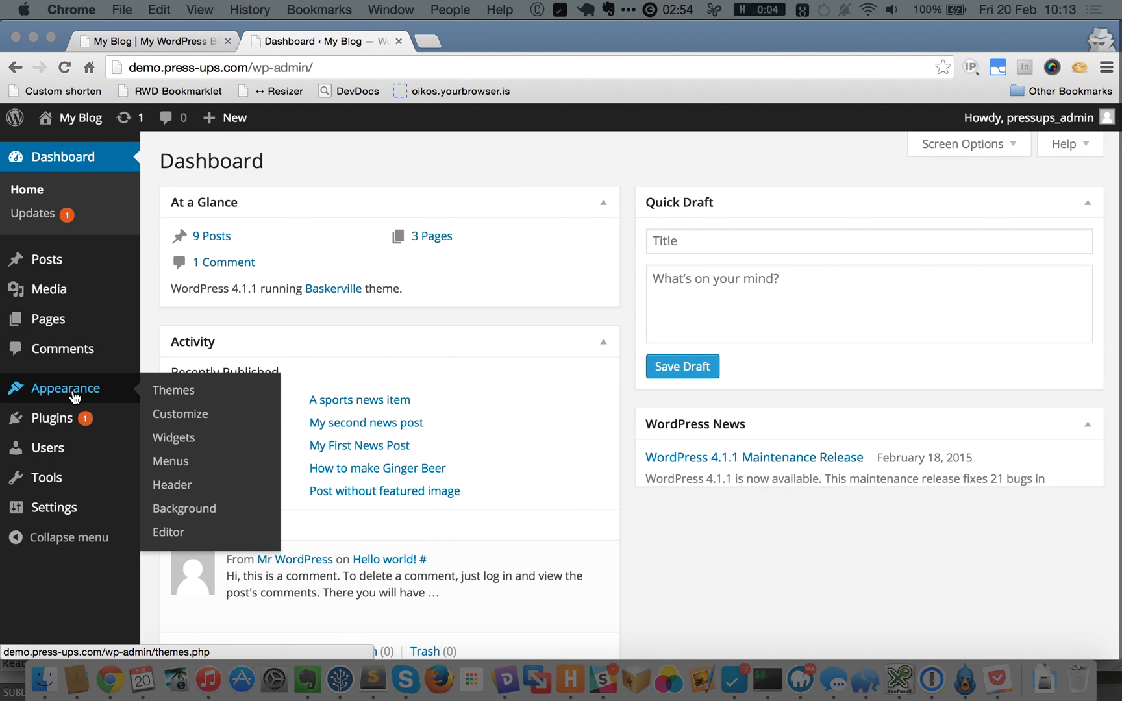
pyautogui.click(180, 464)
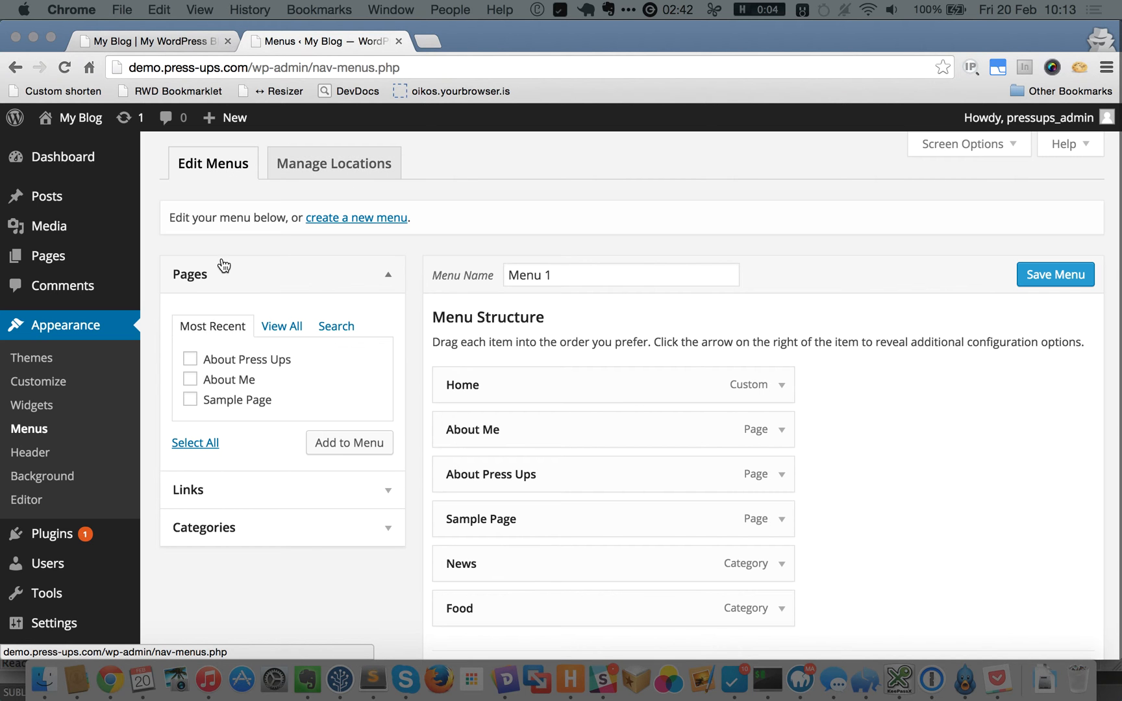
pyautogui.click(189, 359)
pyautogui.click(190, 359)
pyautogui.scroll(-1, 839, 436)
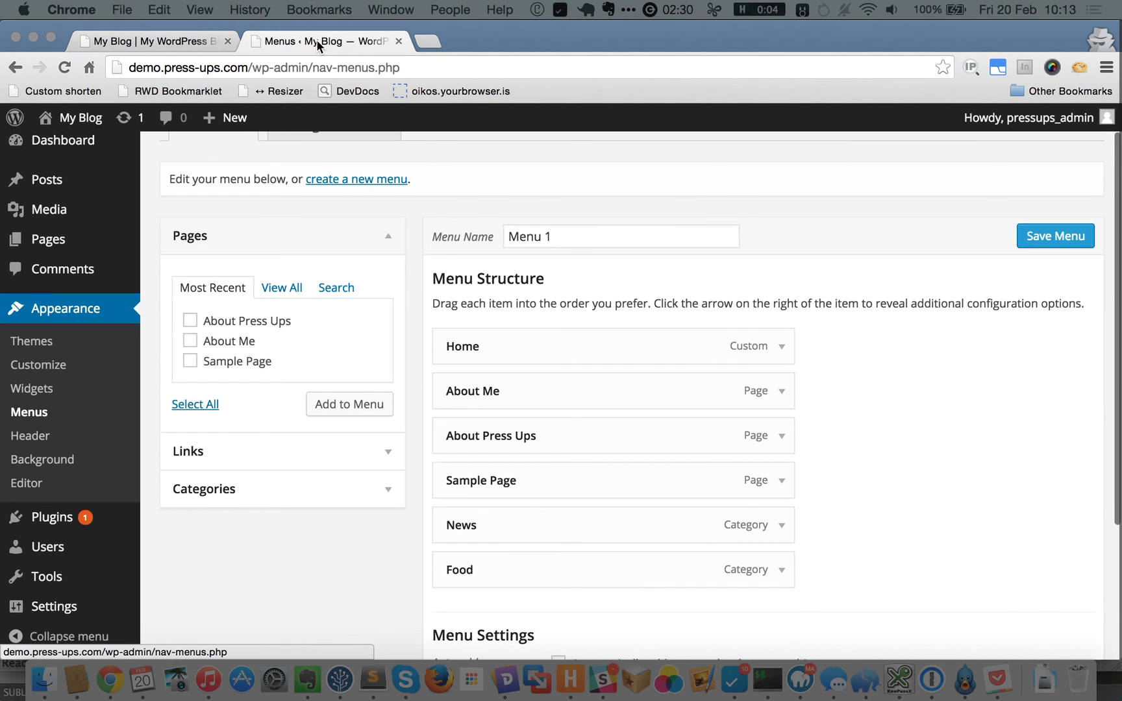
pyautogui.click(190, 42)
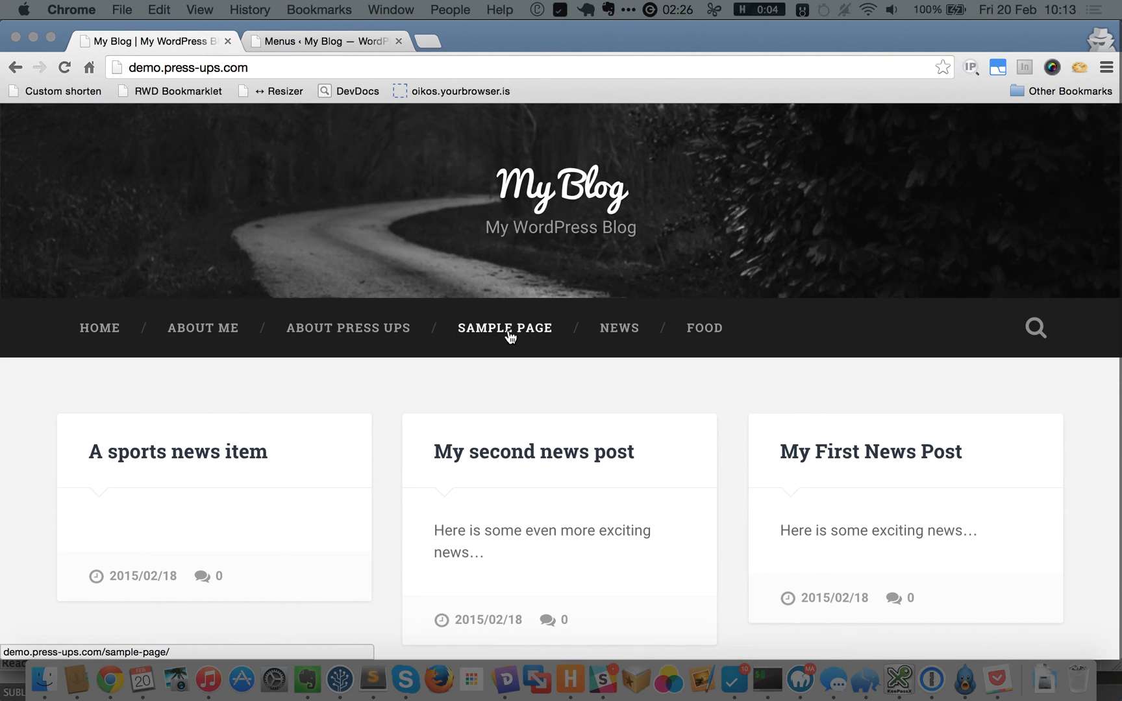
pyautogui.click(324, 40)
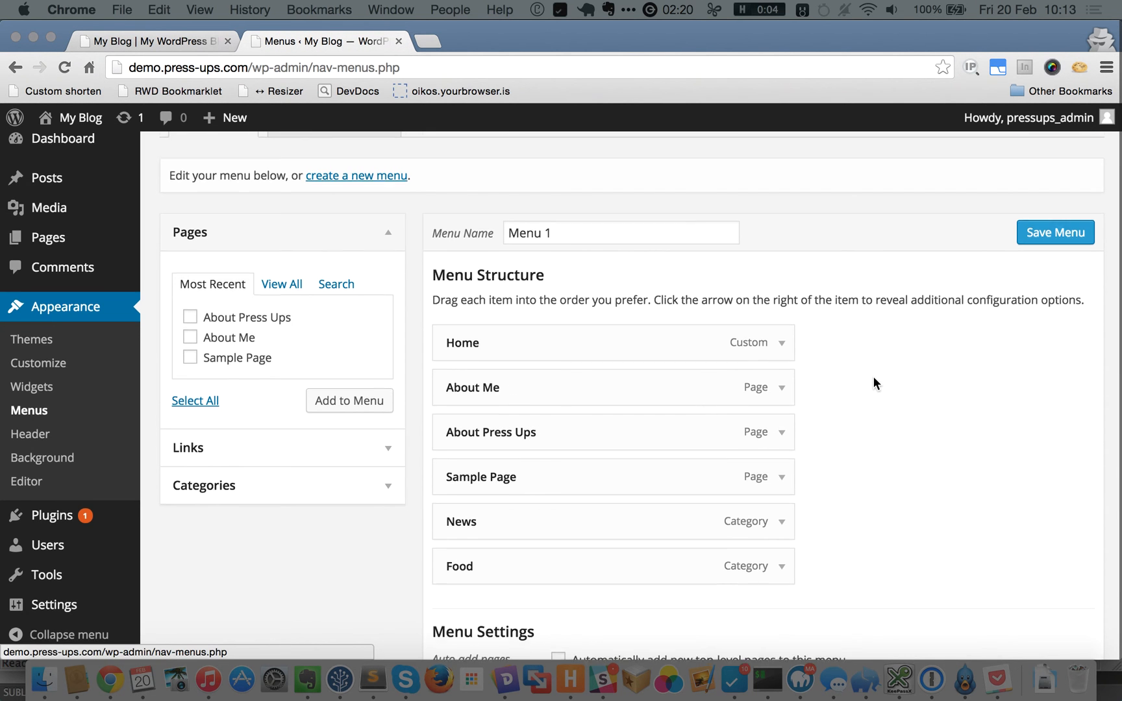
pyautogui.scroll(-3, 874, 380)
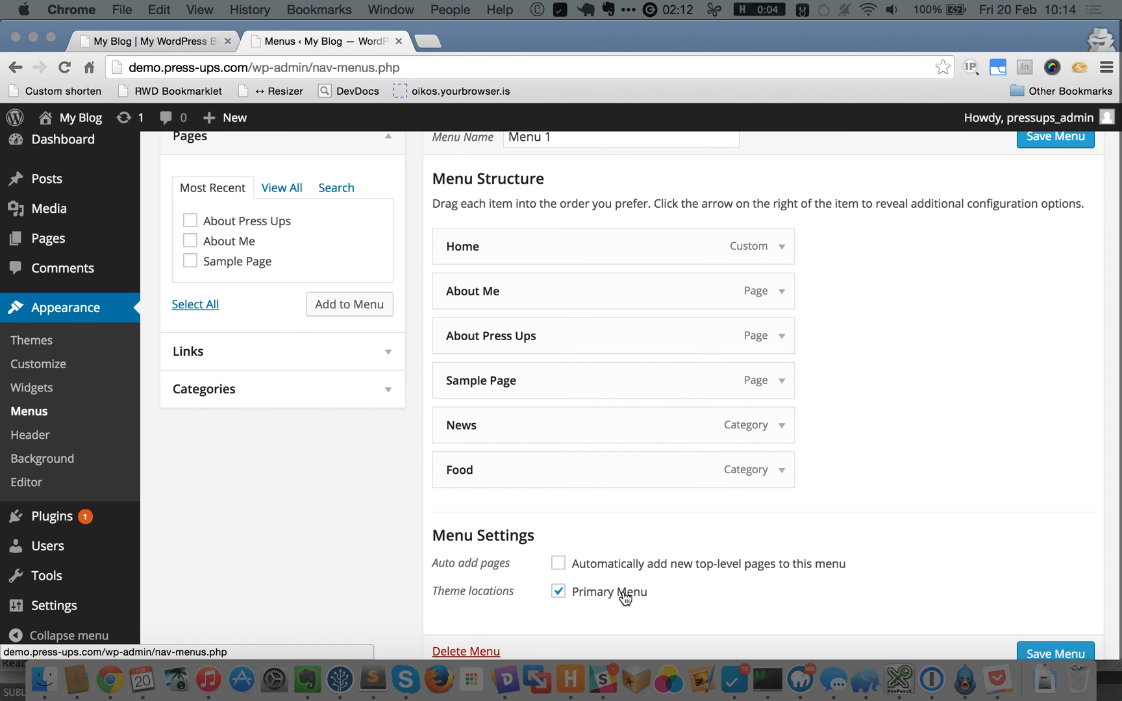
pyautogui.scroll(1, 564, 598)
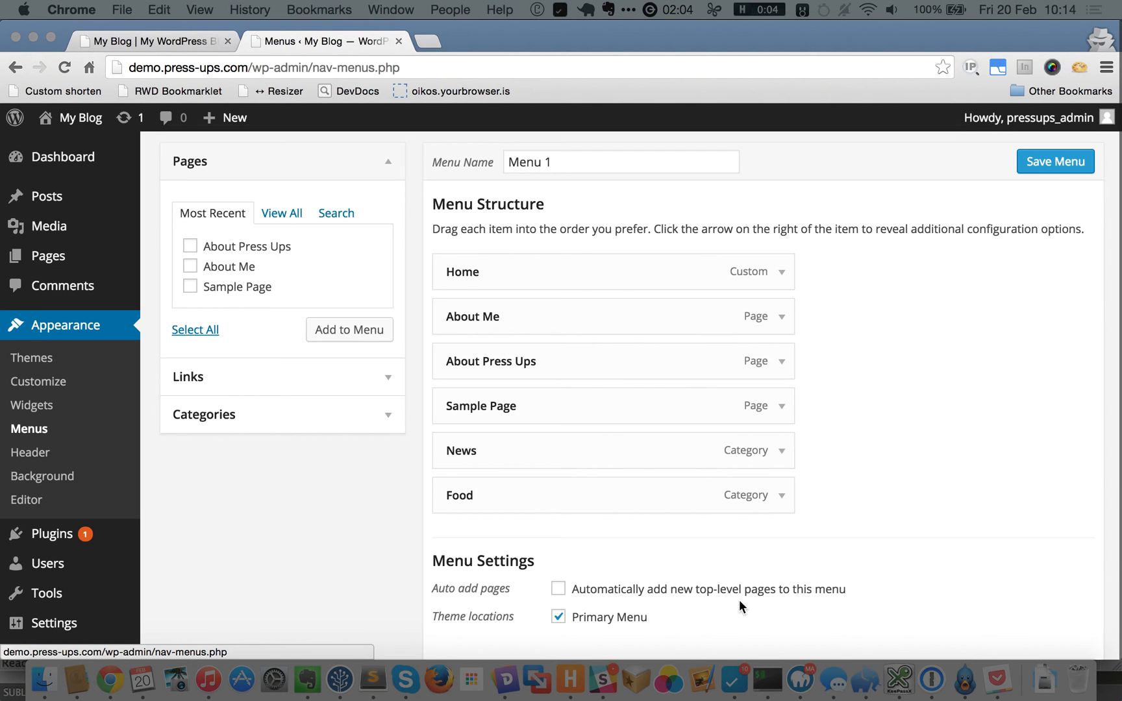
pyautogui.scroll(2, 888, 511)
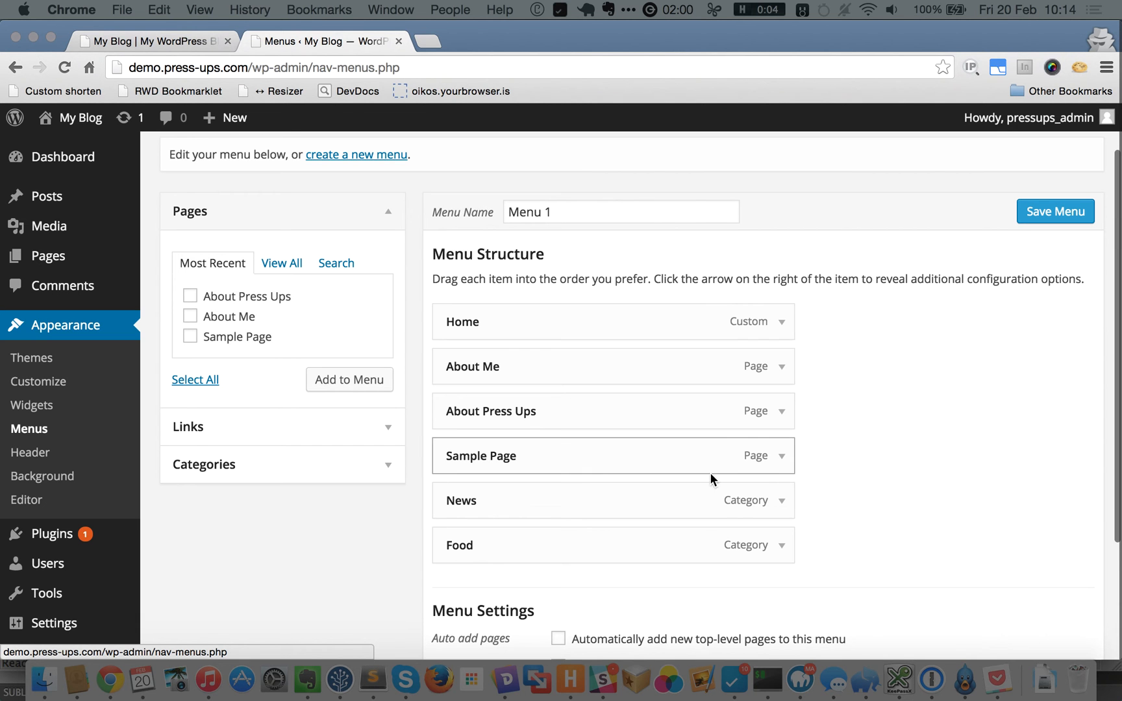
# Remove Sample Page from Menu 1, save, and reload the blog front page.
pyautogui.click(779, 456)
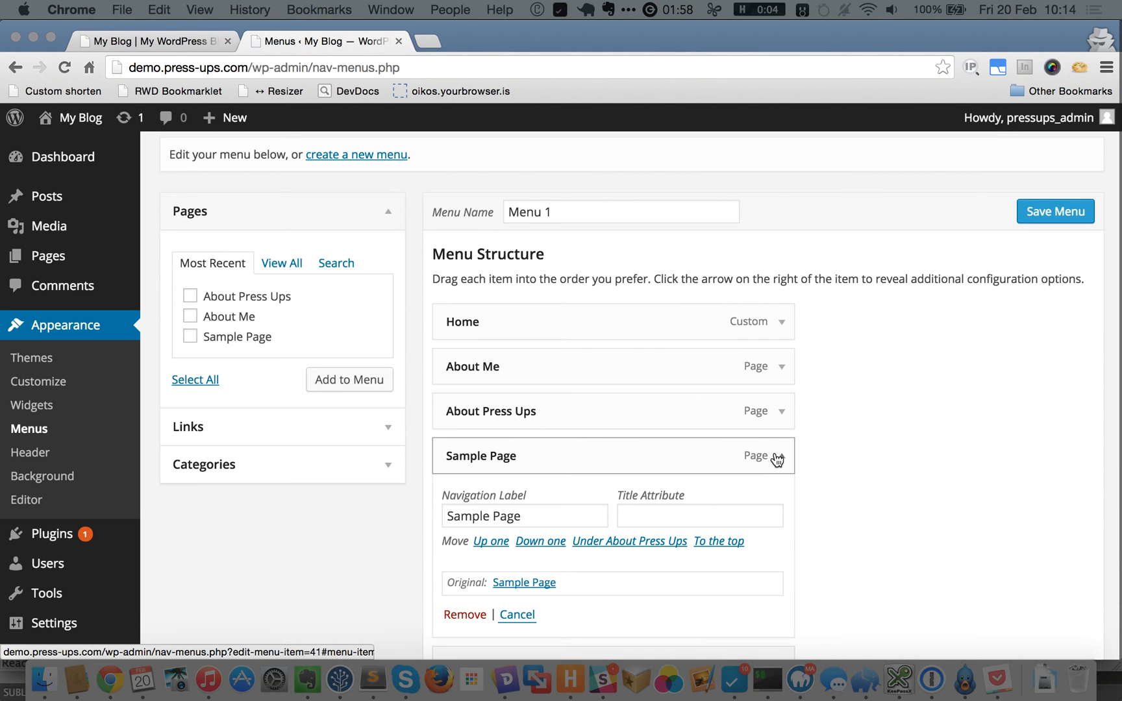
pyautogui.scroll(-3, 845, 453)
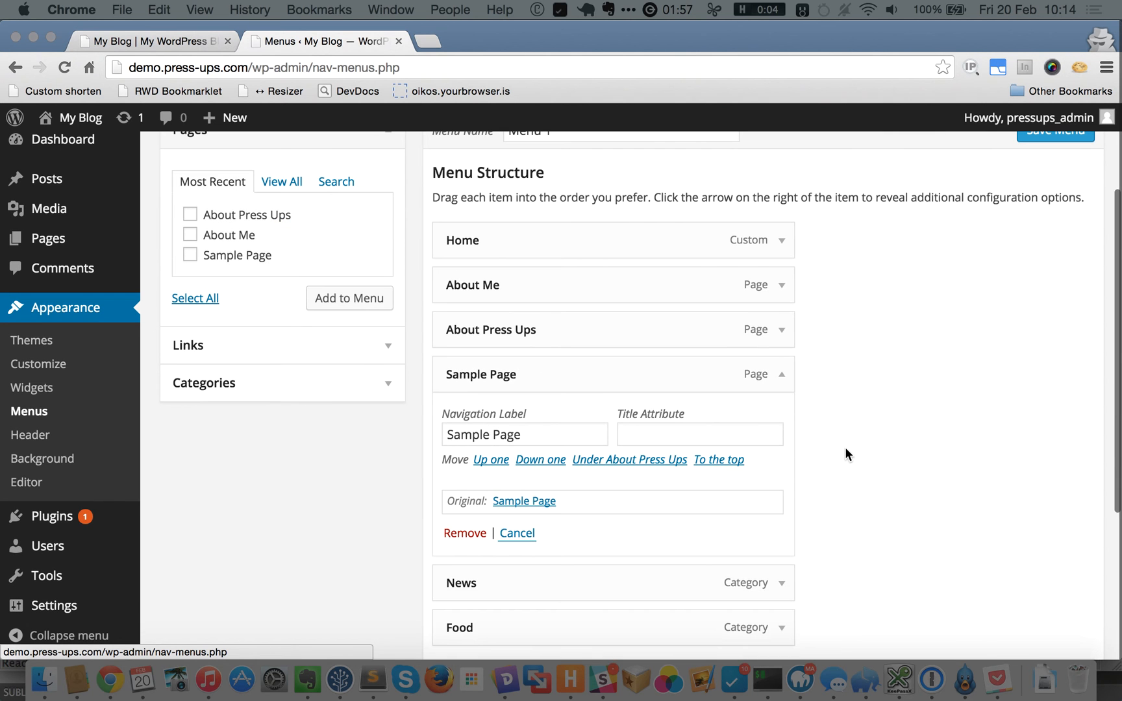
pyautogui.click(781, 331)
pyautogui.click(783, 335)
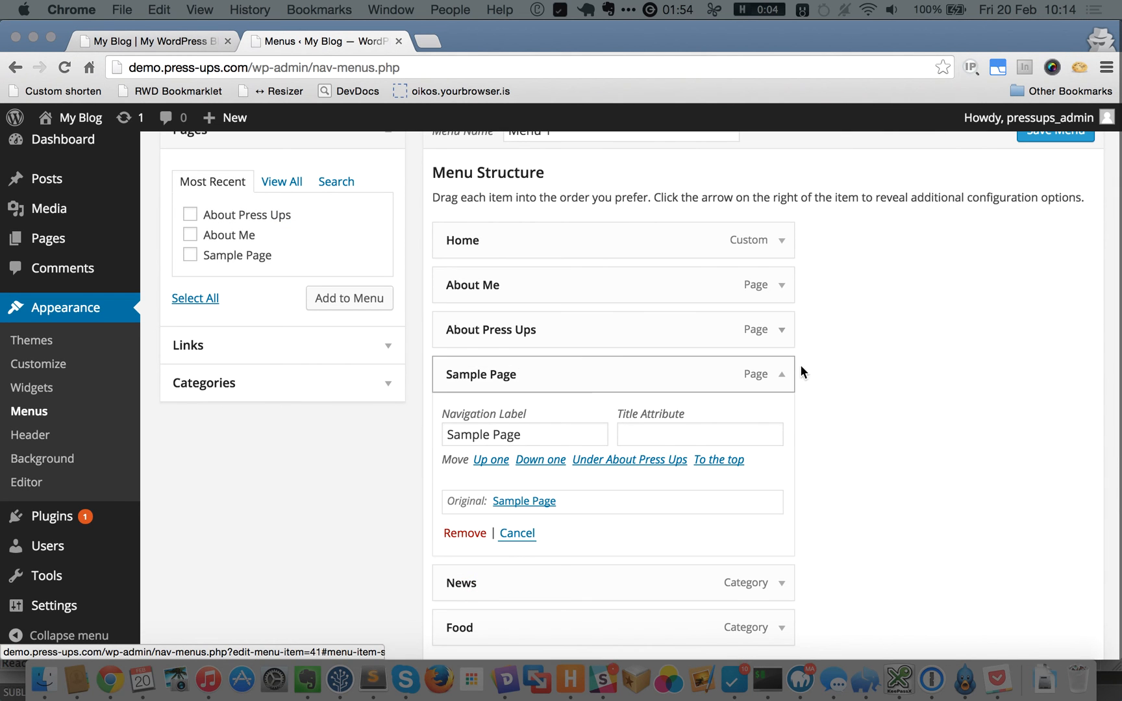
pyautogui.scroll(-3, 865, 383)
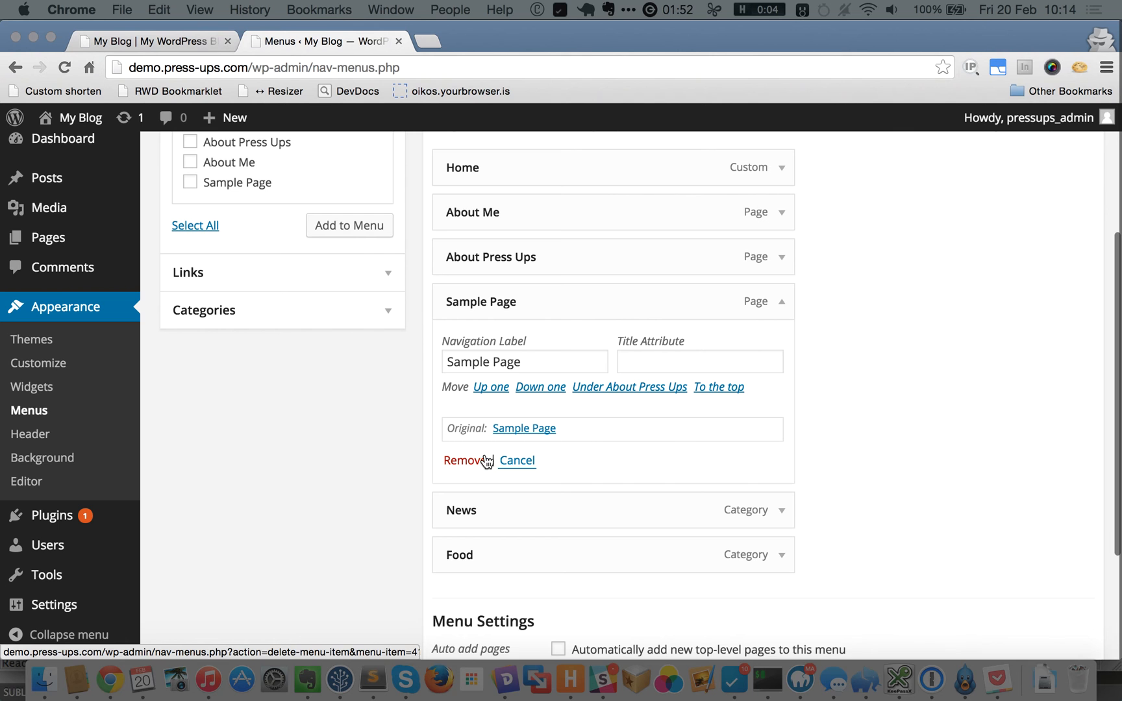
pyautogui.click(463, 461)
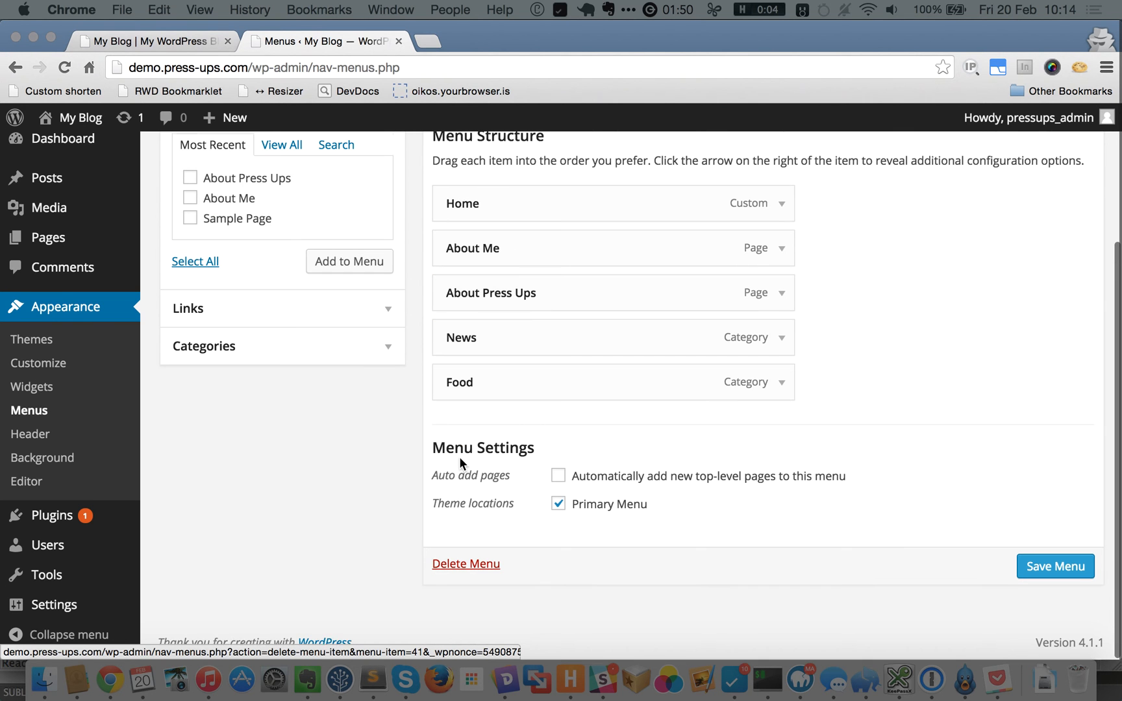
pyautogui.click(1073, 568)
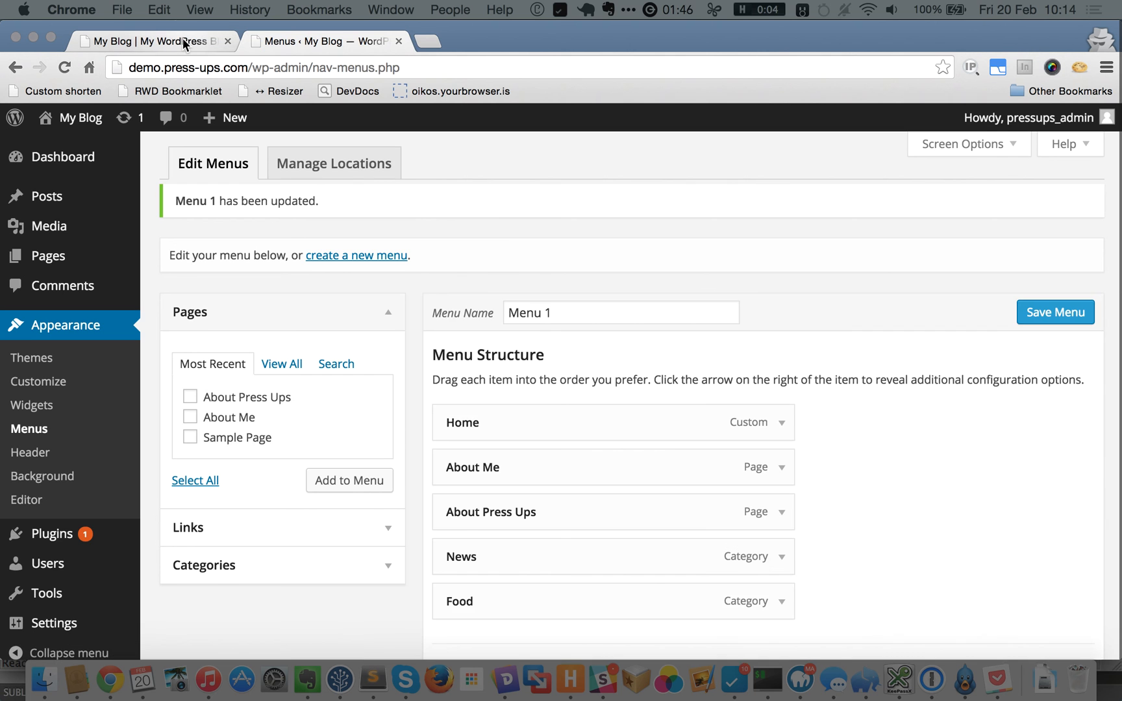
pyautogui.click(184, 41)
pyautogui.click(62, 68)
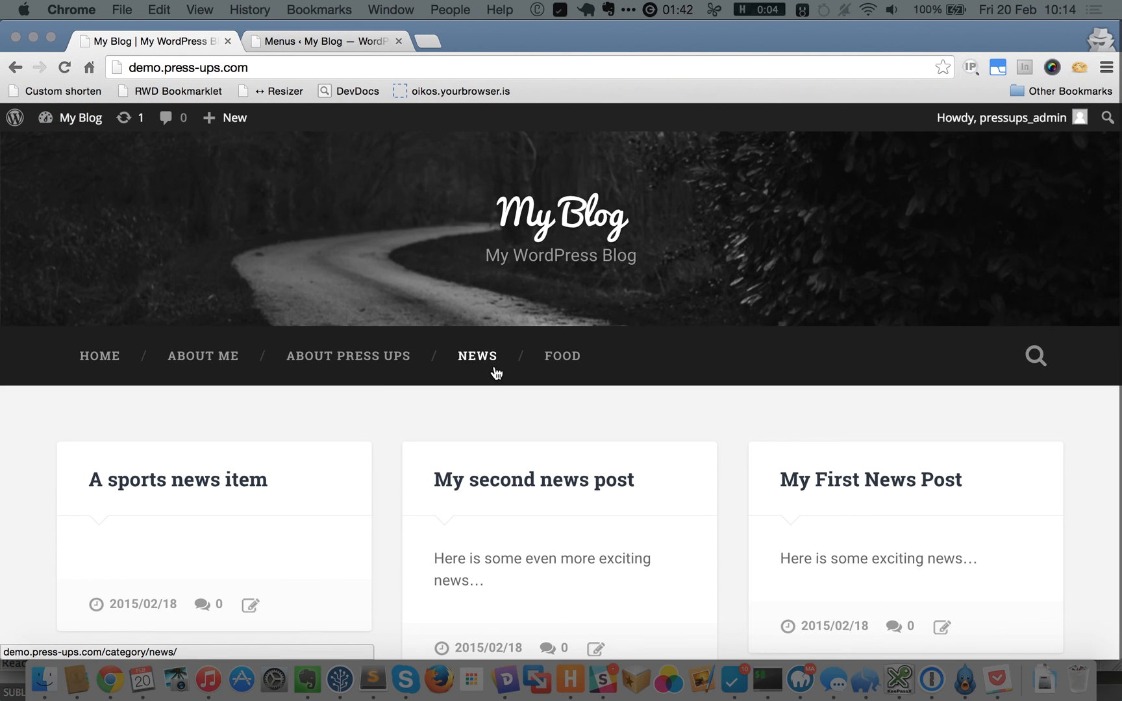
# Reorder Menu 1 so News follows About Me with Food indented beneath it, then save.
pyautogui.click(335, 40)
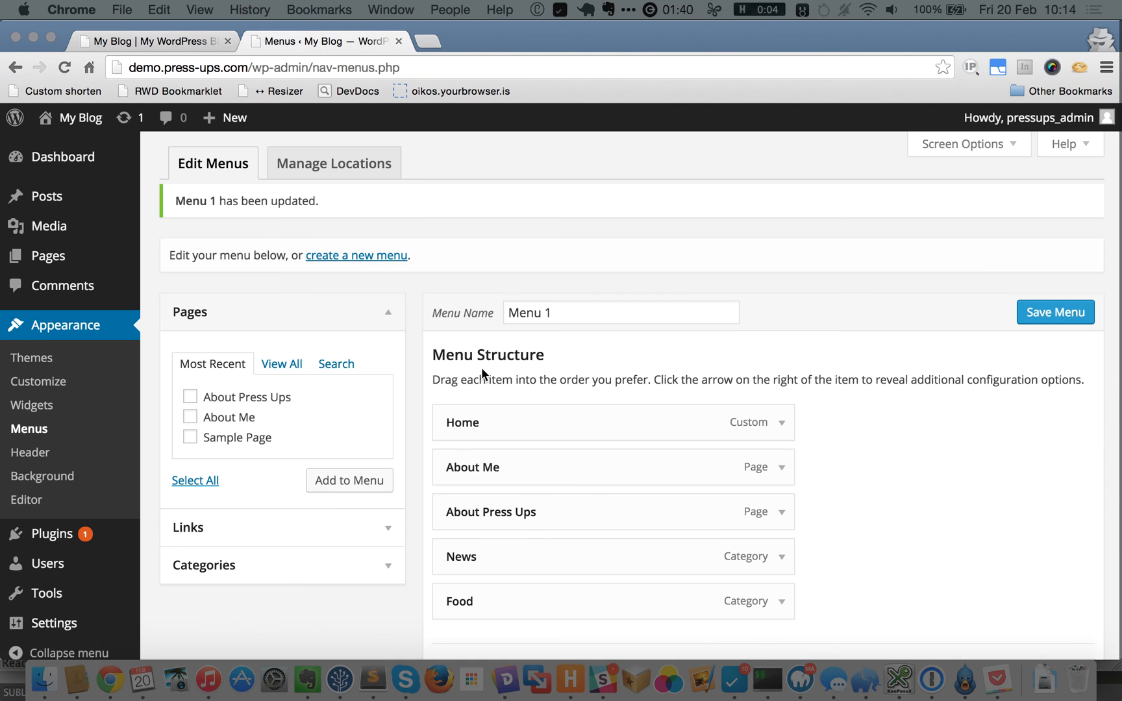
pyautogui.scroll(-2, 868, 426)
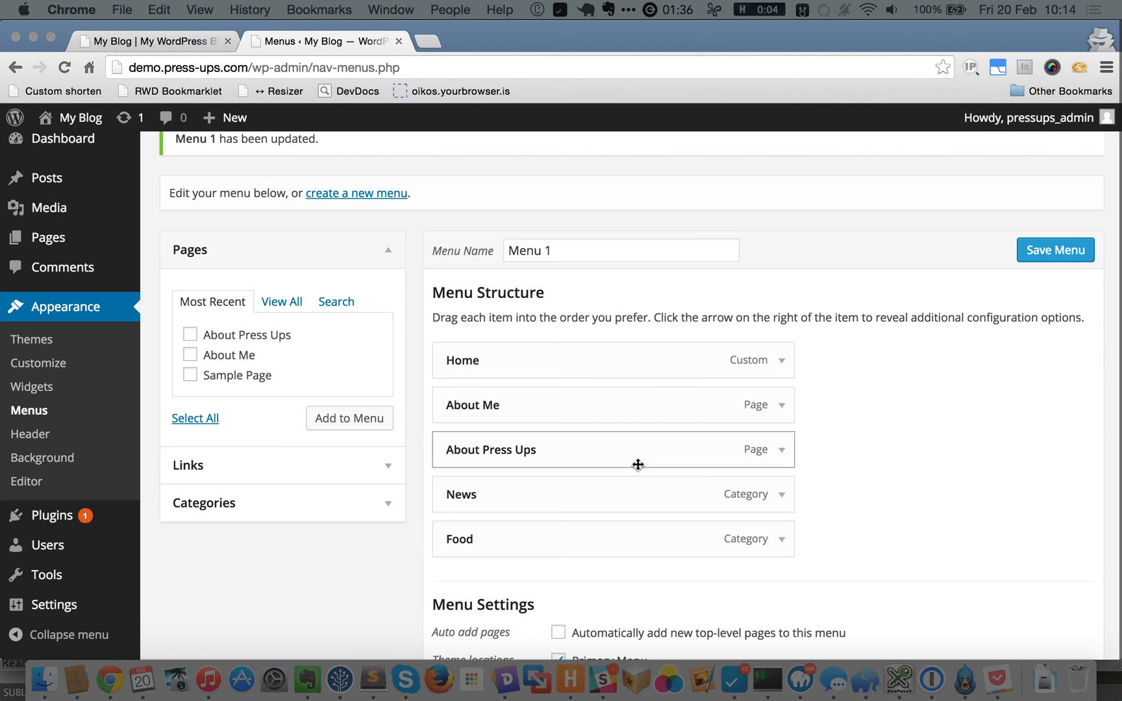
pyautogui.moveTo(556, 494); pyautogui.dragTo(541, 444)
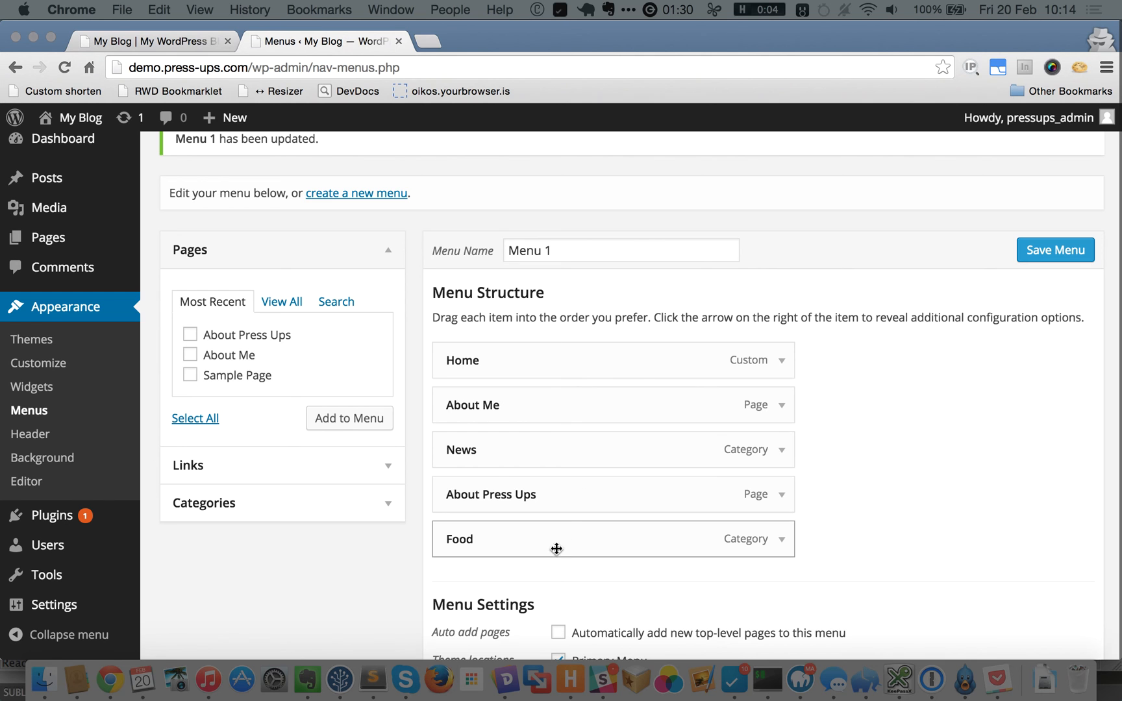
pyautogui.moveTo(560, 538); pyautogui.dragTo(561, 536)
pyautogui.moveTo(577, 499)
pyautogui.mouseDown()
pyautogui.moveTo(568, 475)
pyautogui.moveTo(557, 493)
pyautogui.mouseUp()
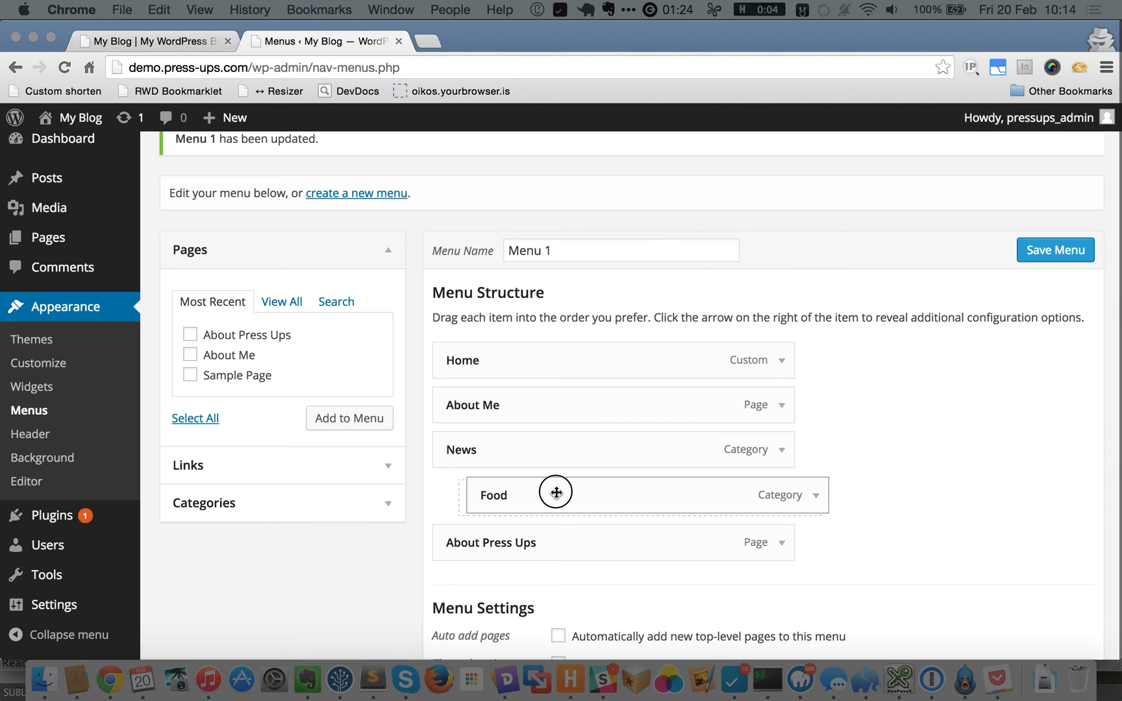
pyautogui.moveTo(556, 493); pyautogui.dragTo(556, 492)
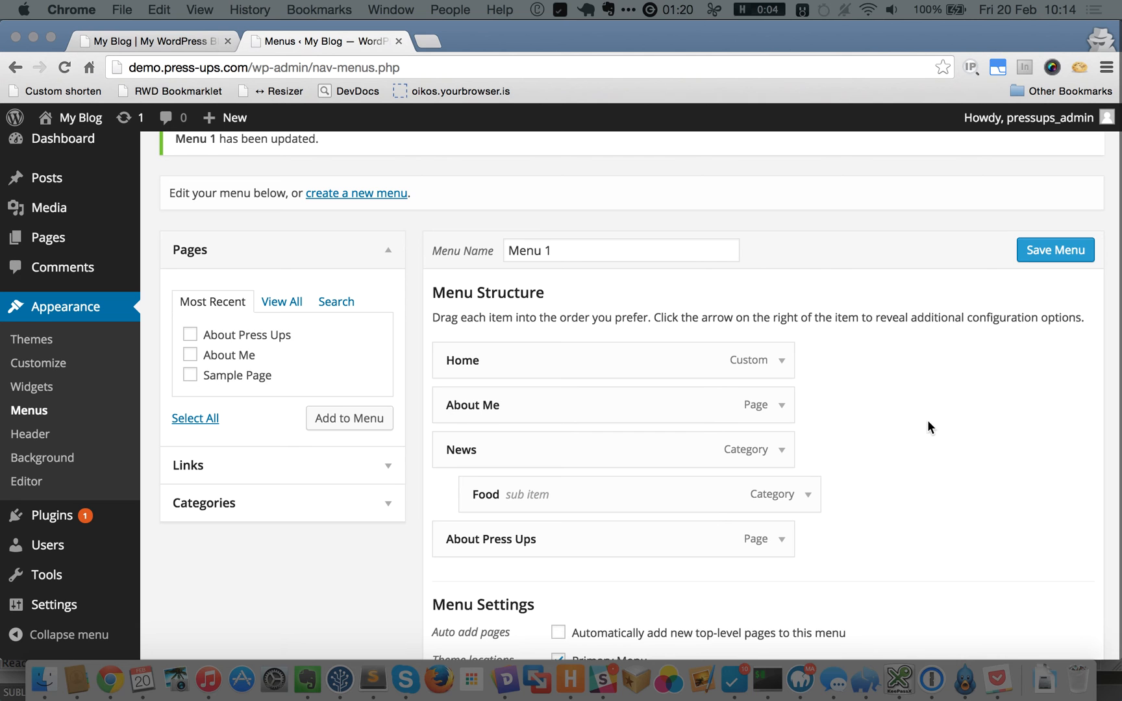
pyautogui.click(1046, 253)
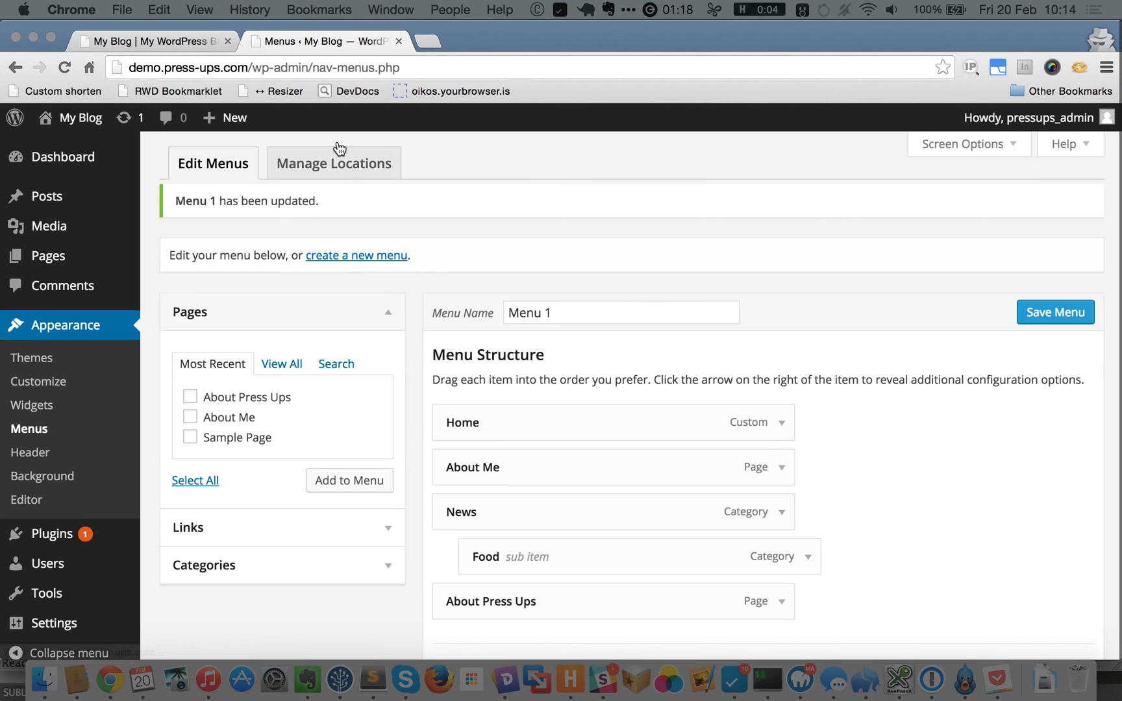
pyautogui.click(173, 46)
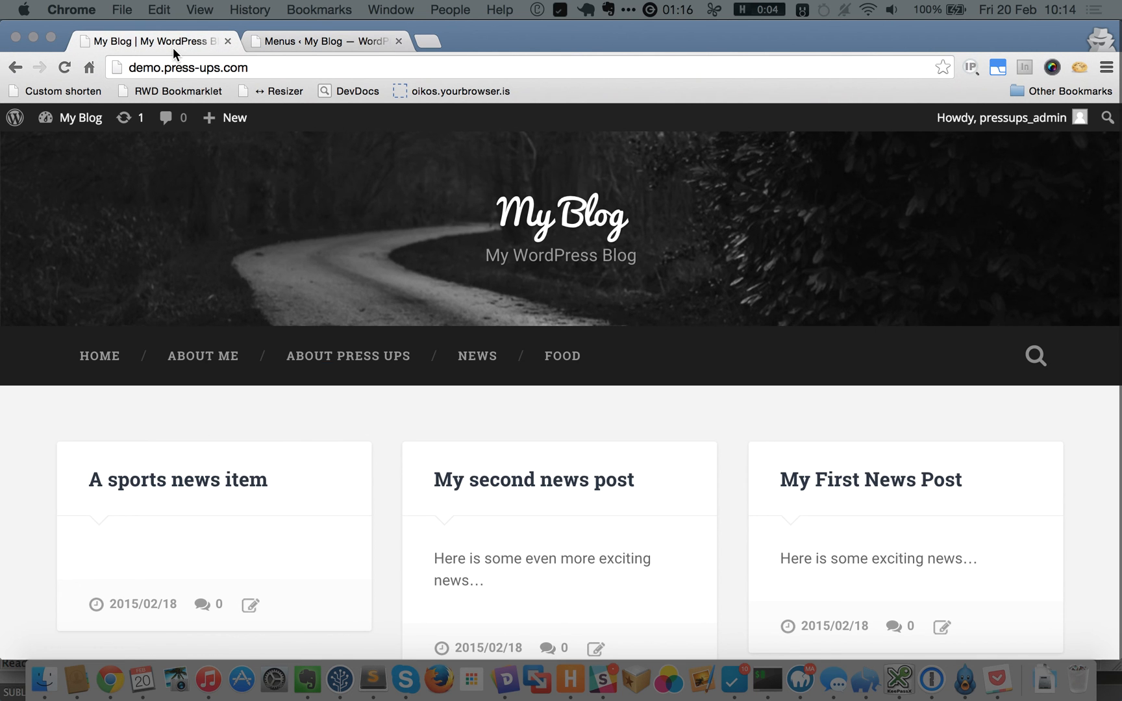
pyautogui.press('super+r')
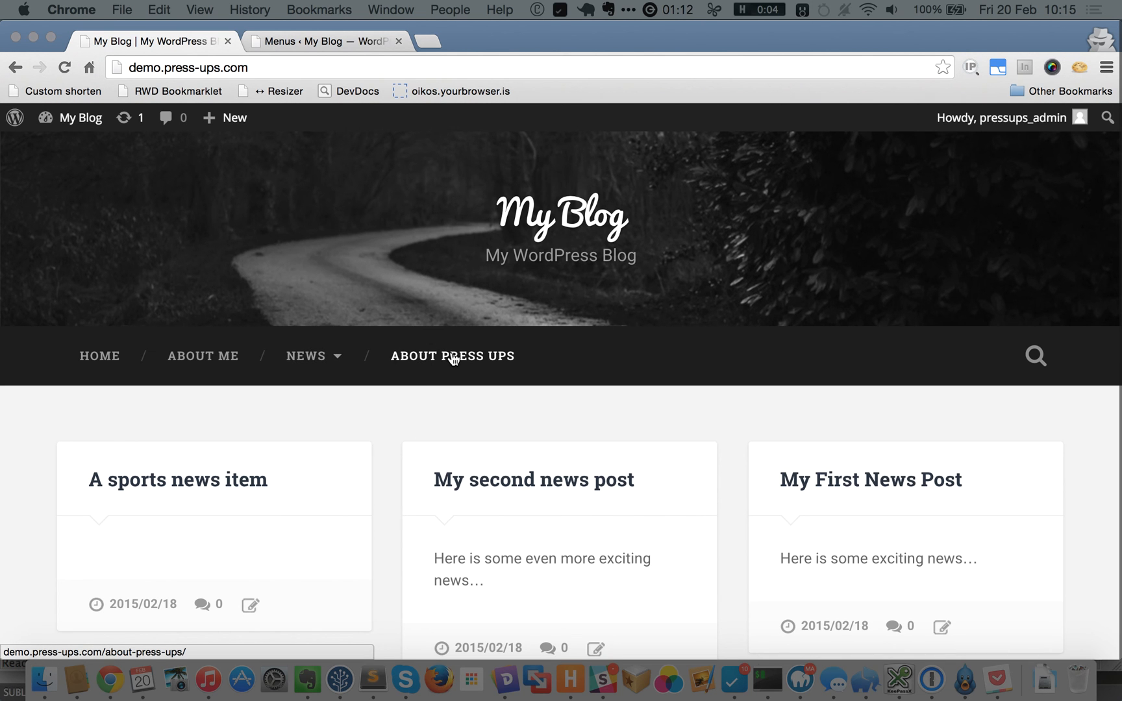
pyautogui.moveTo(327, 358)
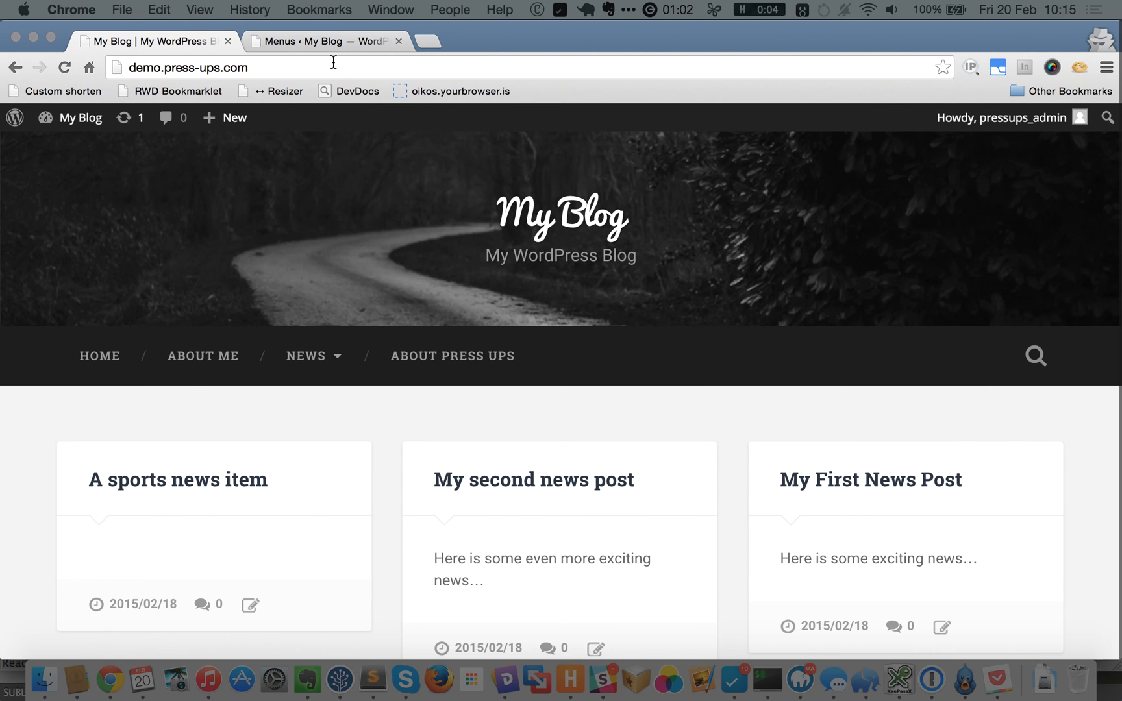
pyautogui.click(339, 41)
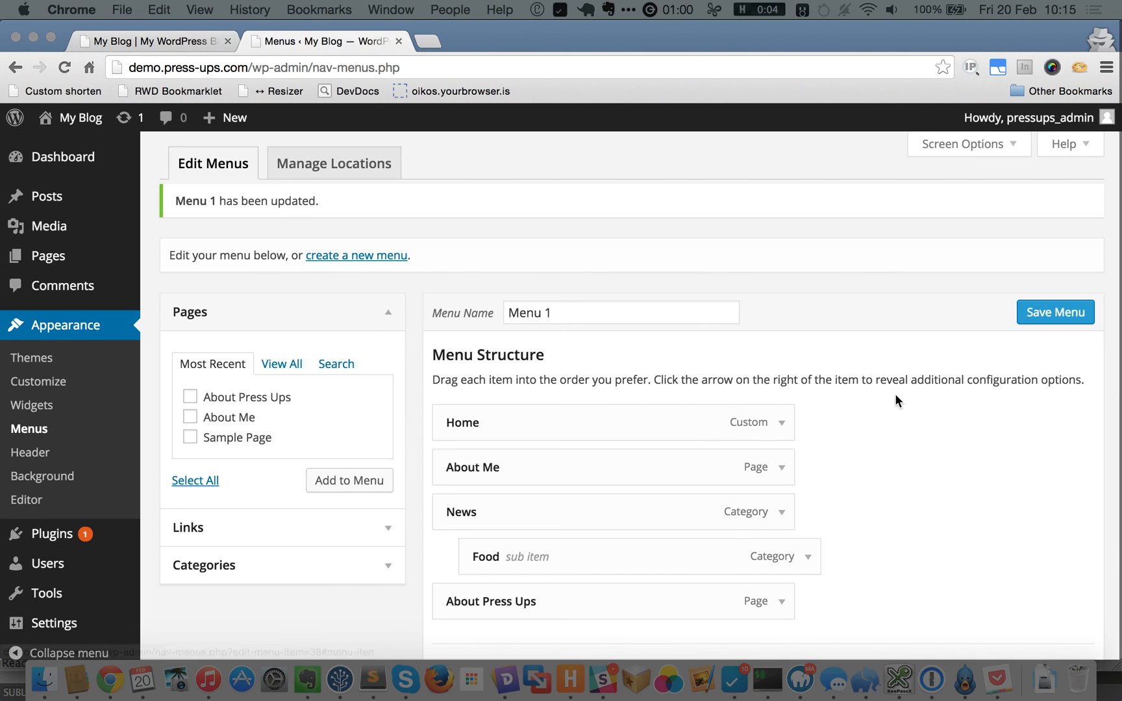
# Add a custom link labelled 'Google' to google.com at the end of Menu 1.
pyautogui.scroll(-3, 896, 394)
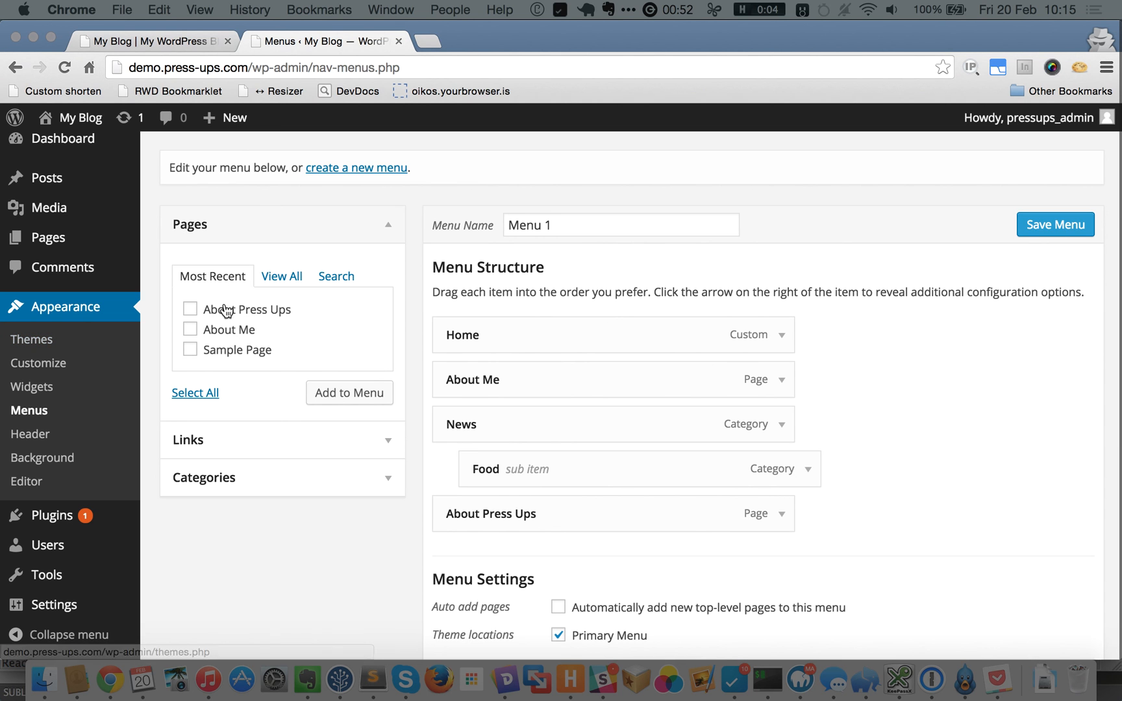
pyautogui.click(268, 447)
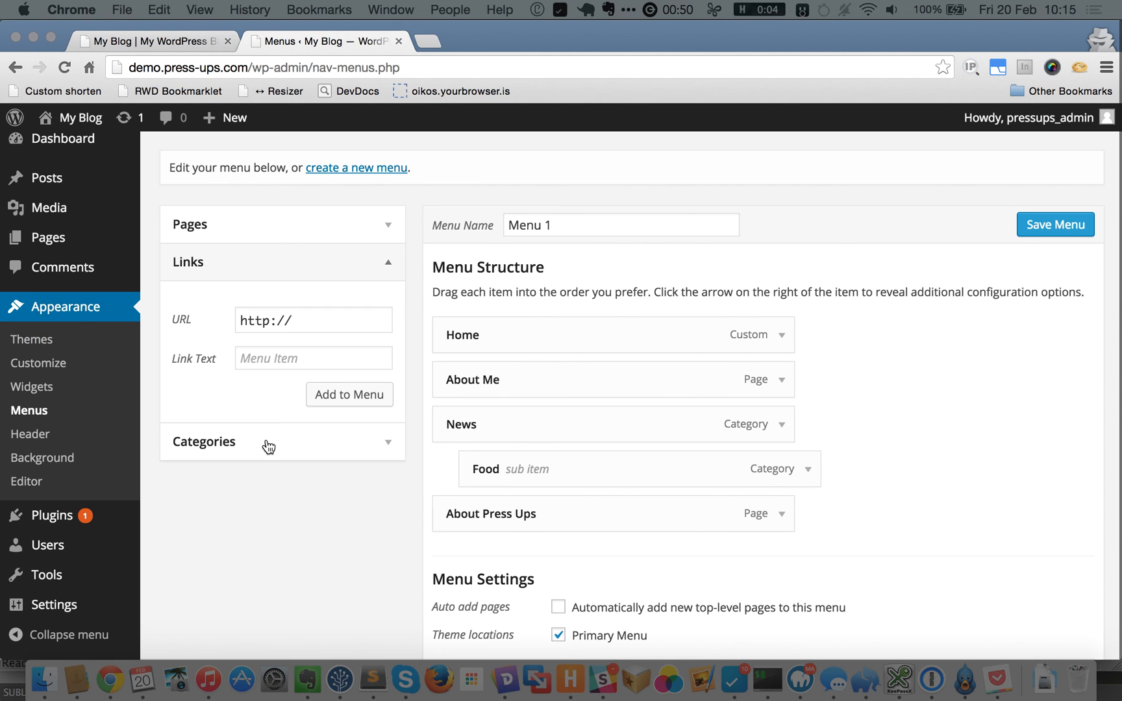
pyautogui.click(324, 319)
pyautogui.write('google.com')
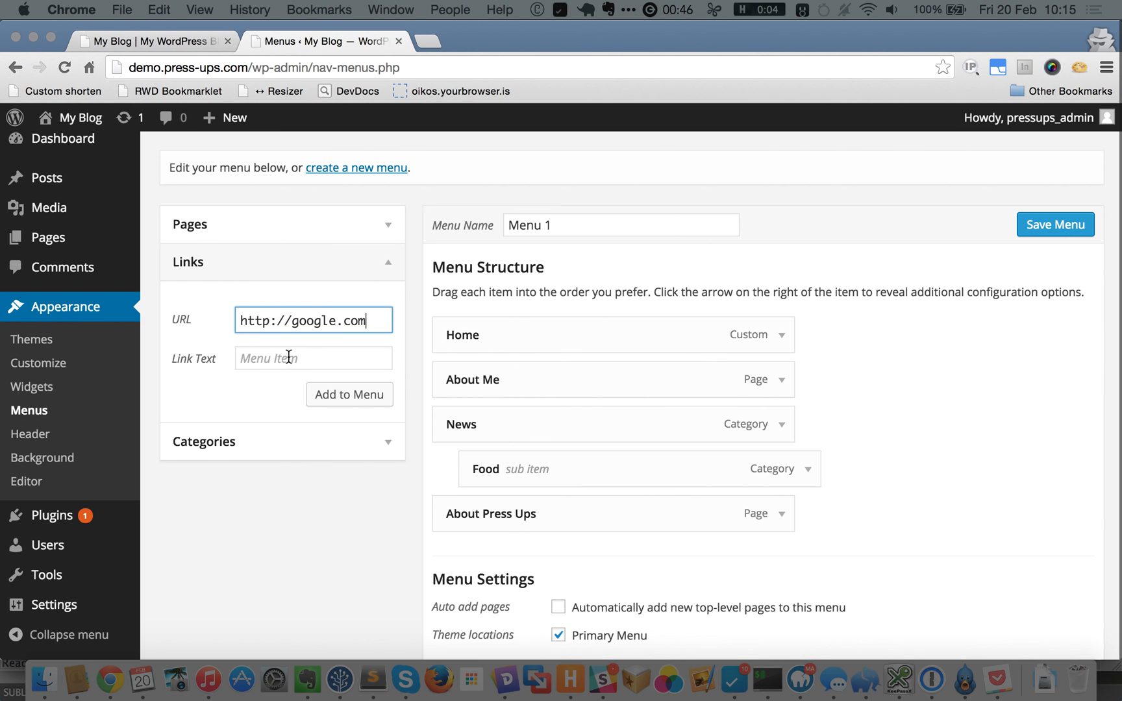
pyautogui.click(288, 357)
pyautogui.write('Google')
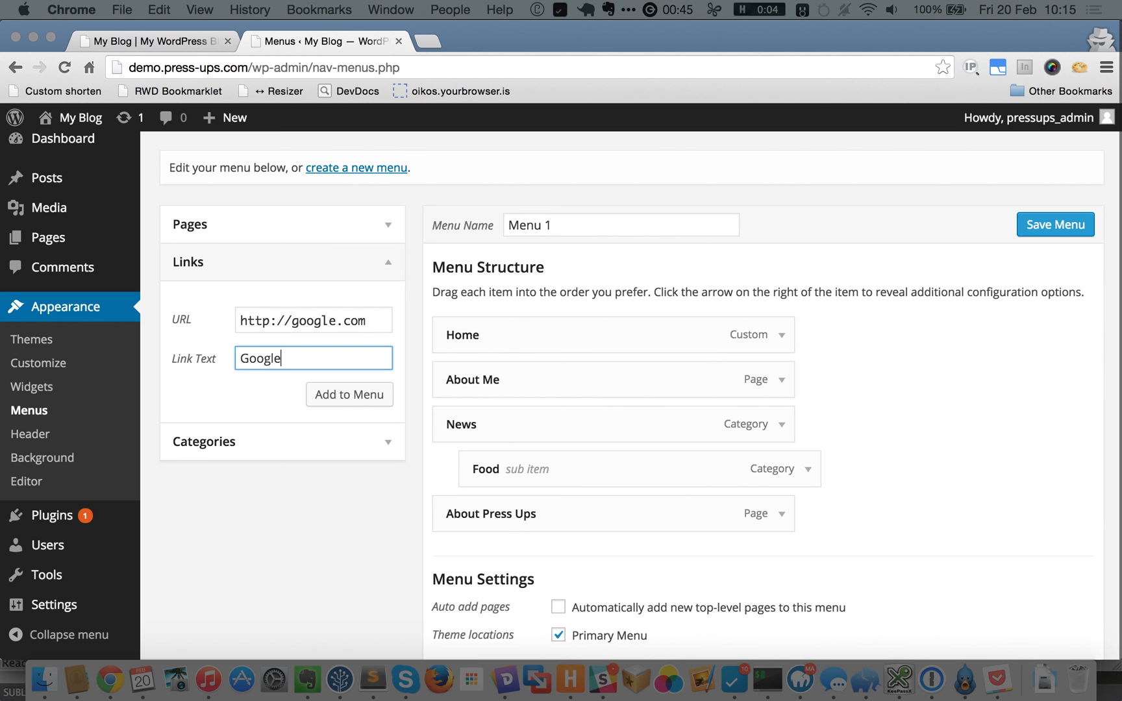
pyautogui.click(347, 395)
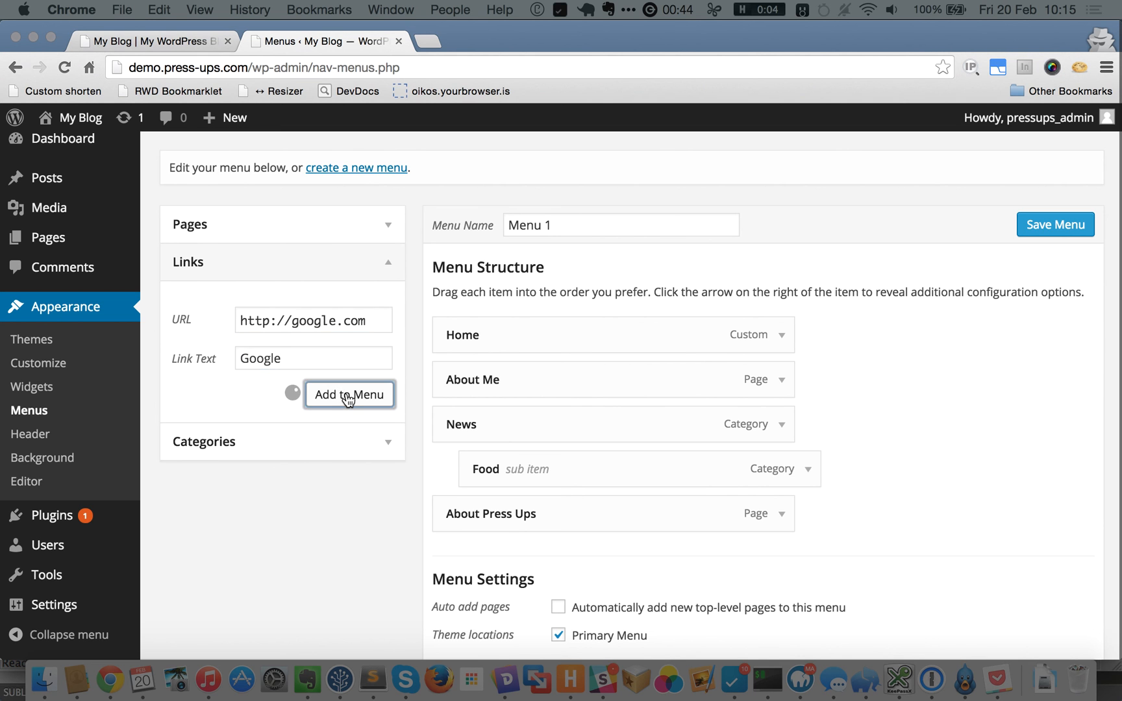
pyautogui.click(388, 443)
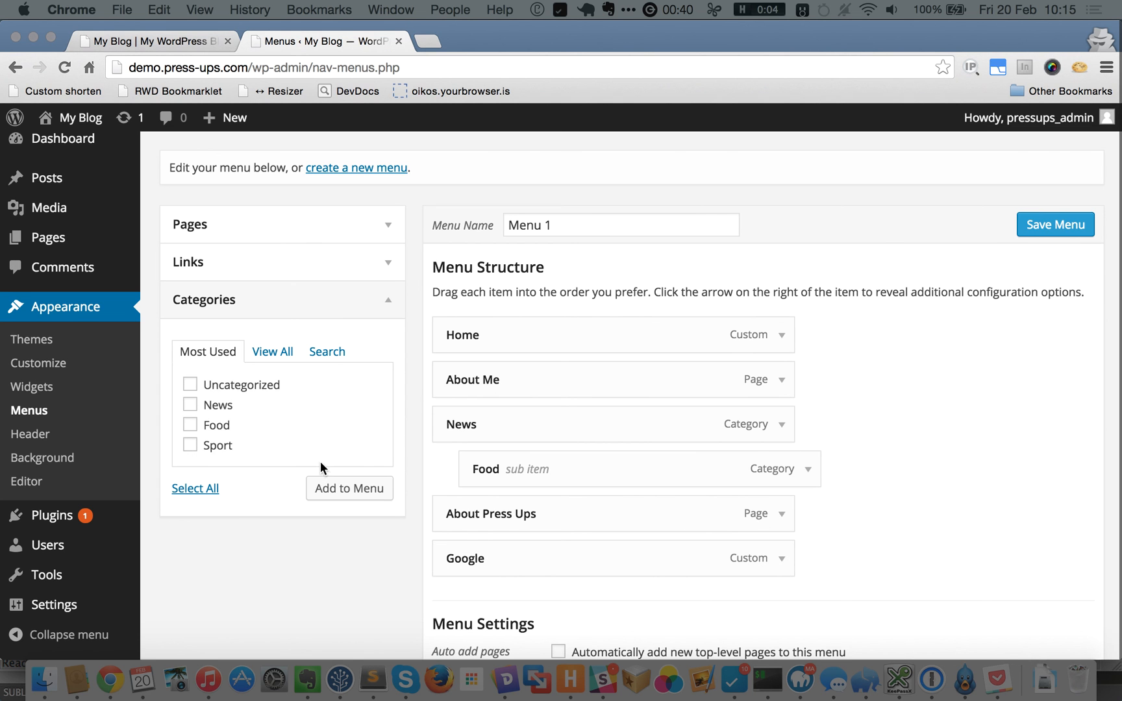
# Search the Pages box for 'sam' and tick Sample Page in the results.
pyautogui.click(320, 229)
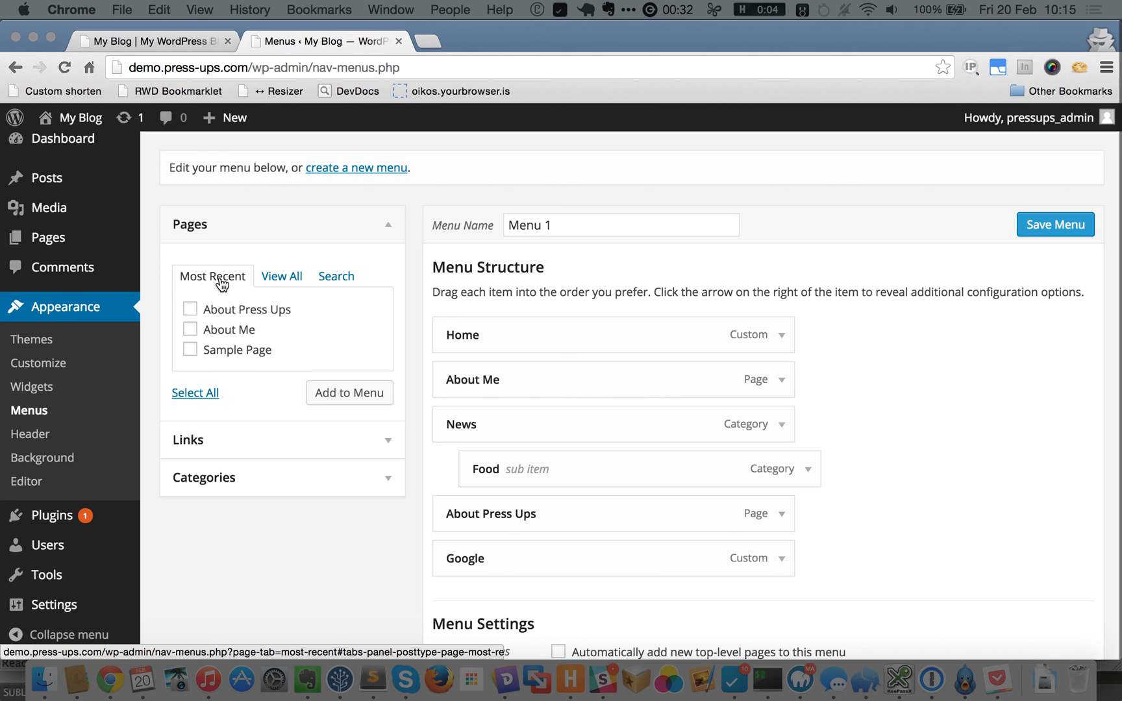
pyautogui.click(292, 278)
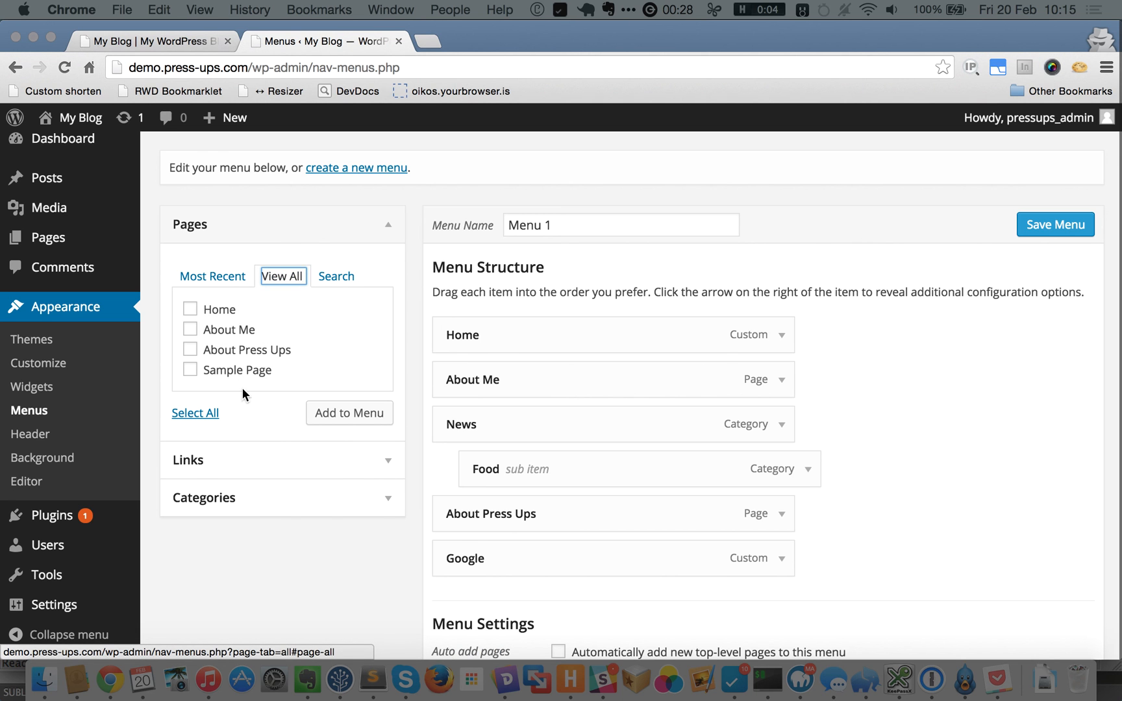
pyautogui.click(335, 278)
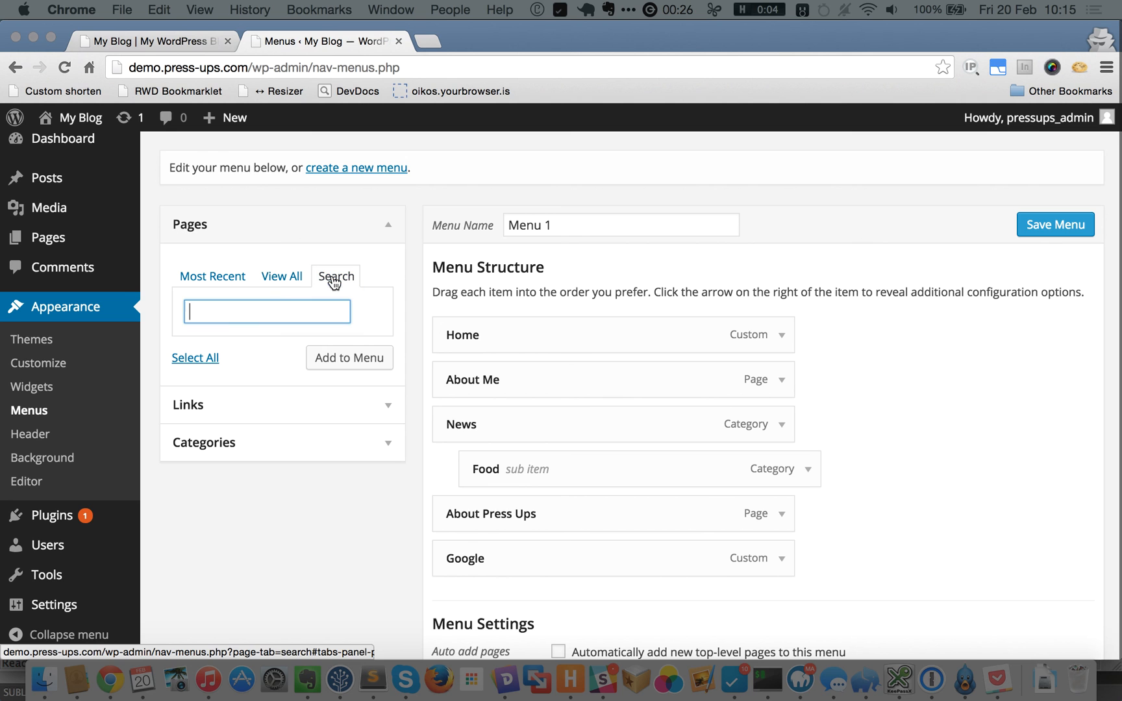
pyautogui.click(269, 309)
pyautogui.write('sample')
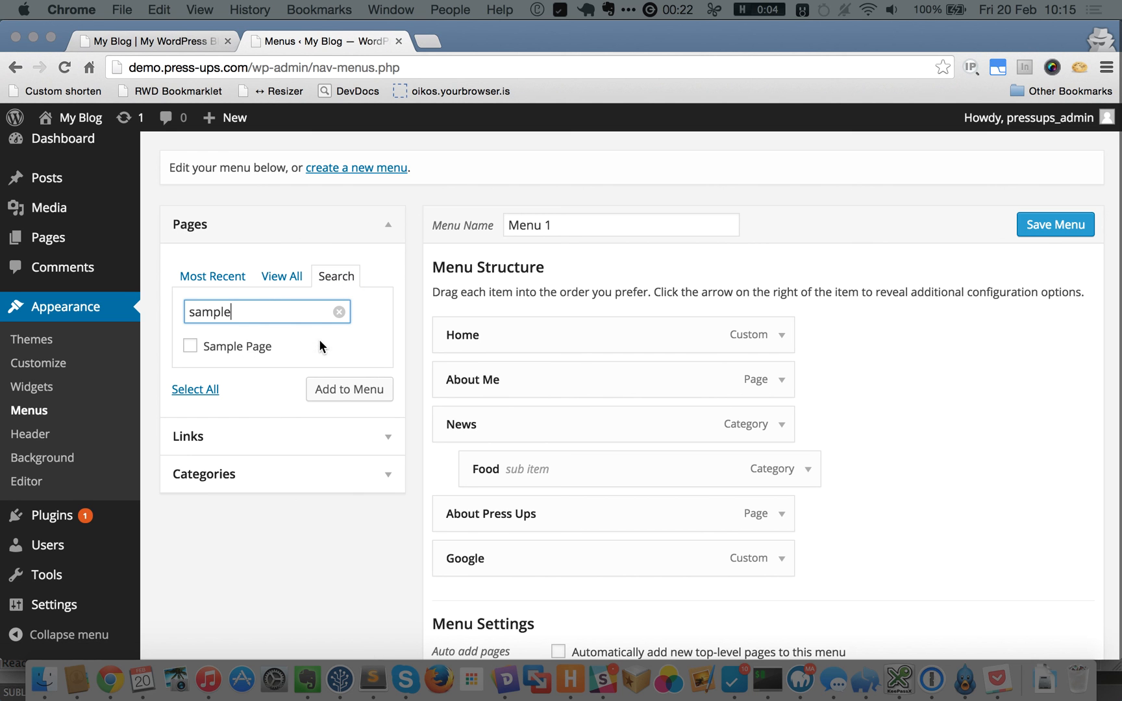
pyautogui.click(192, 347)
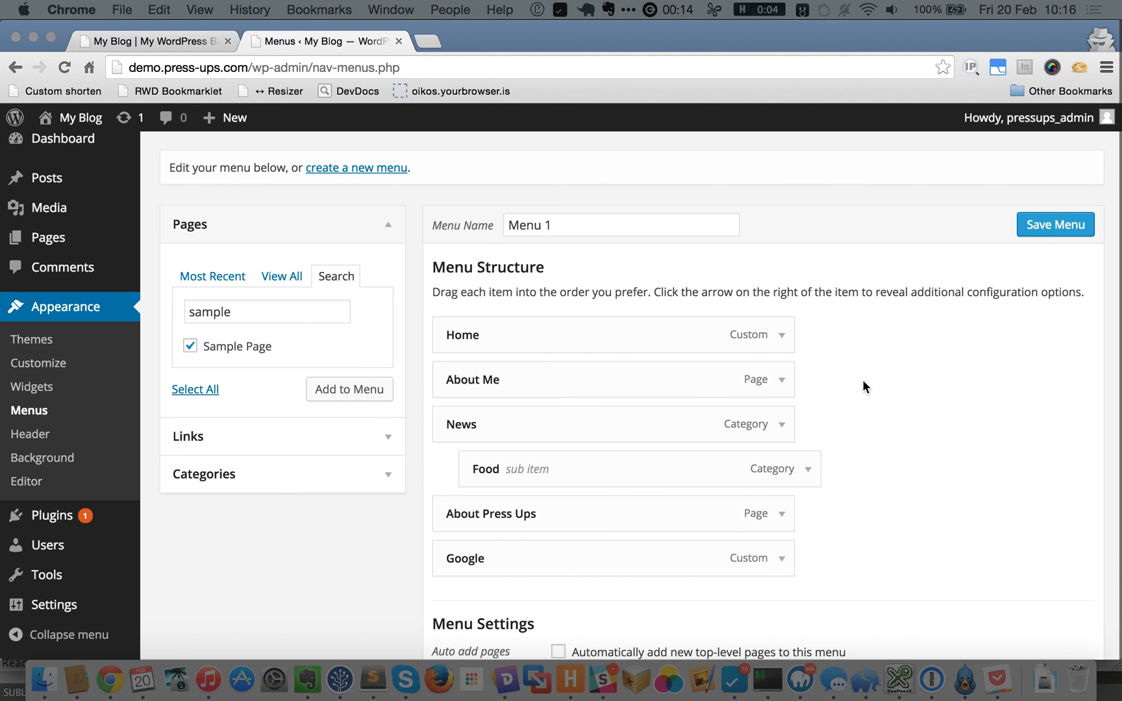
pyautogui.scroll(-2, 873, 376)
pyautogui.scroll(2, 873, 376)
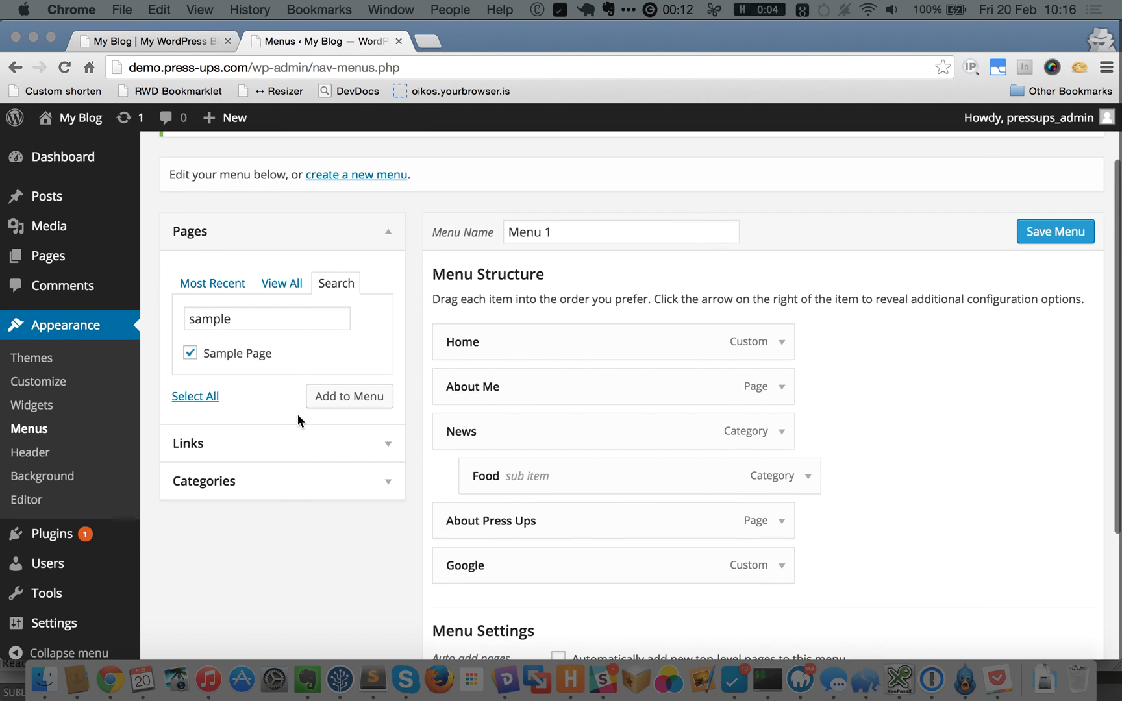